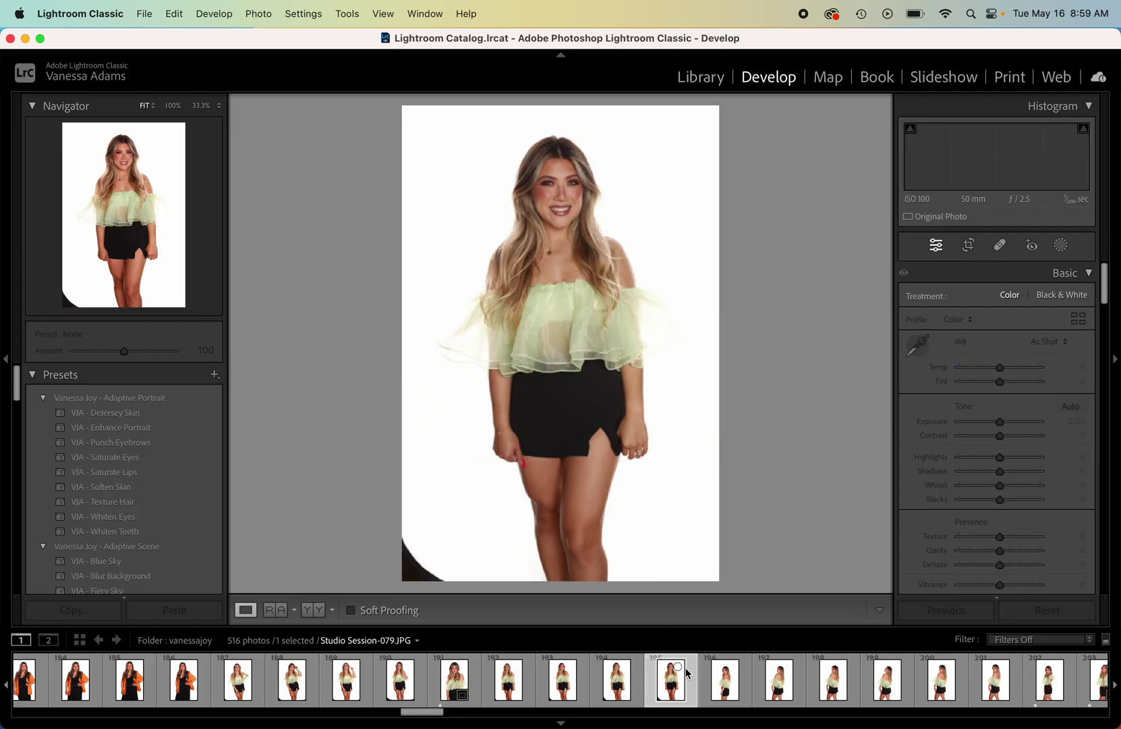
- Browse the filmstrip back to Studio Session-075.JPG and compare its before and after views
click(824, 673)
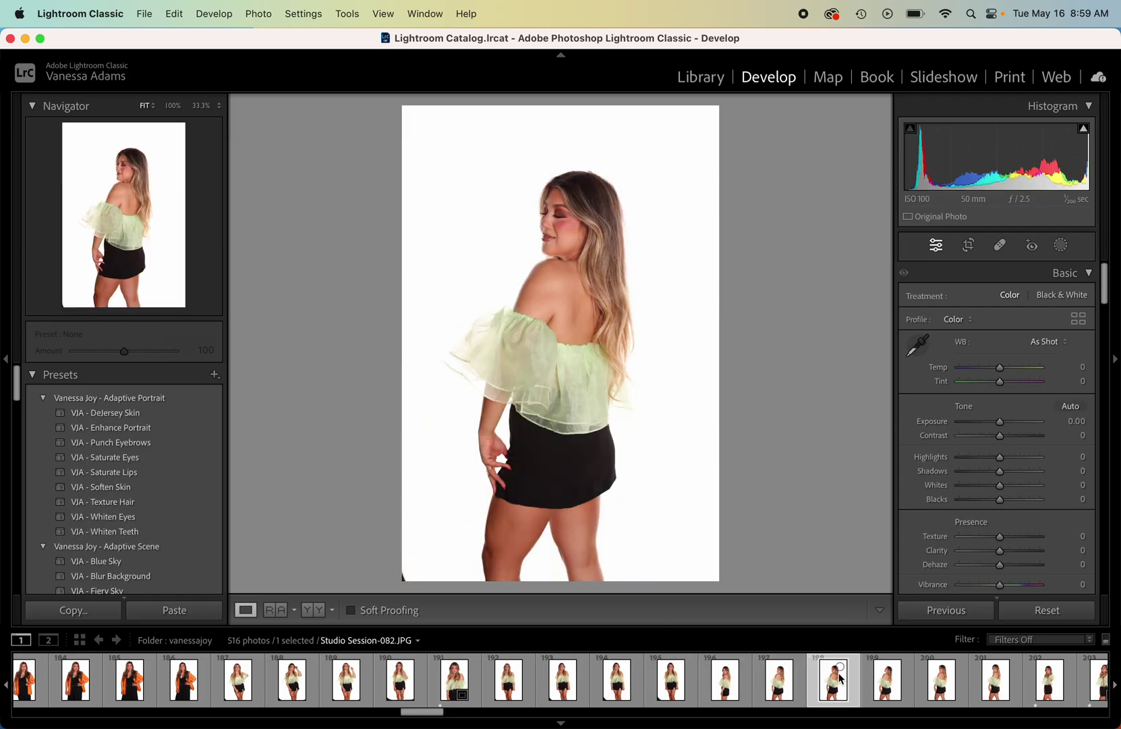
click(897, 679)
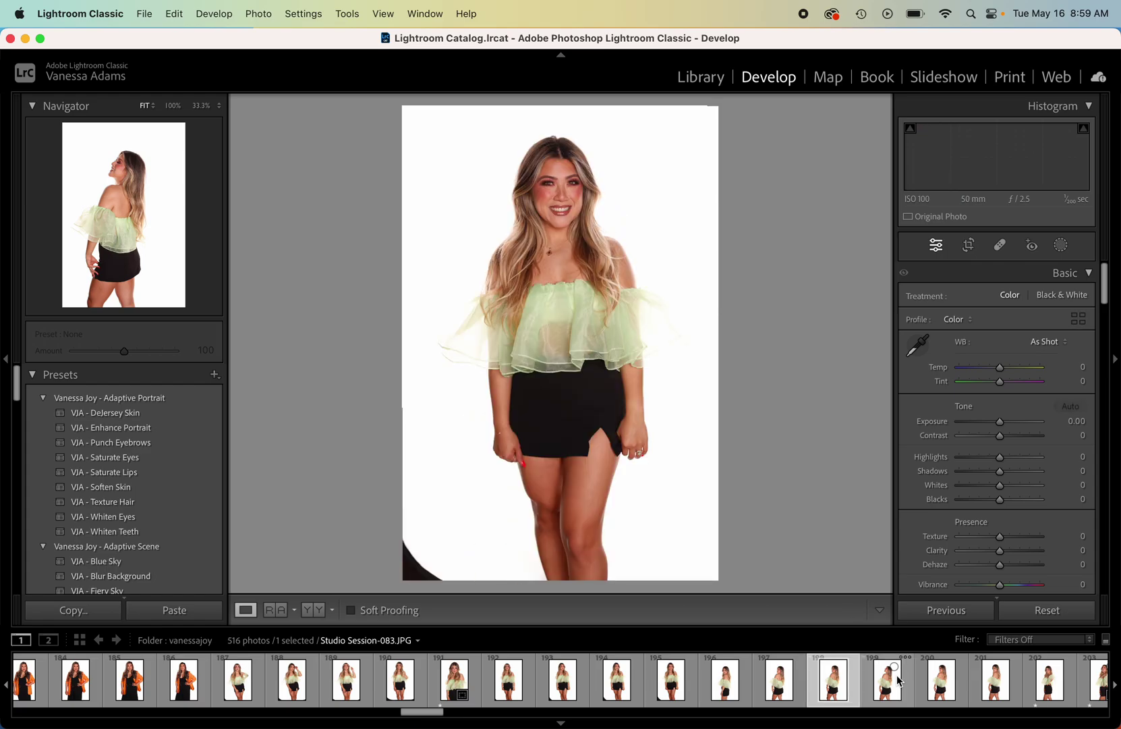
key(Left)
key(Left)
key(Left)
key(Left)
key(Left)
key(Left)
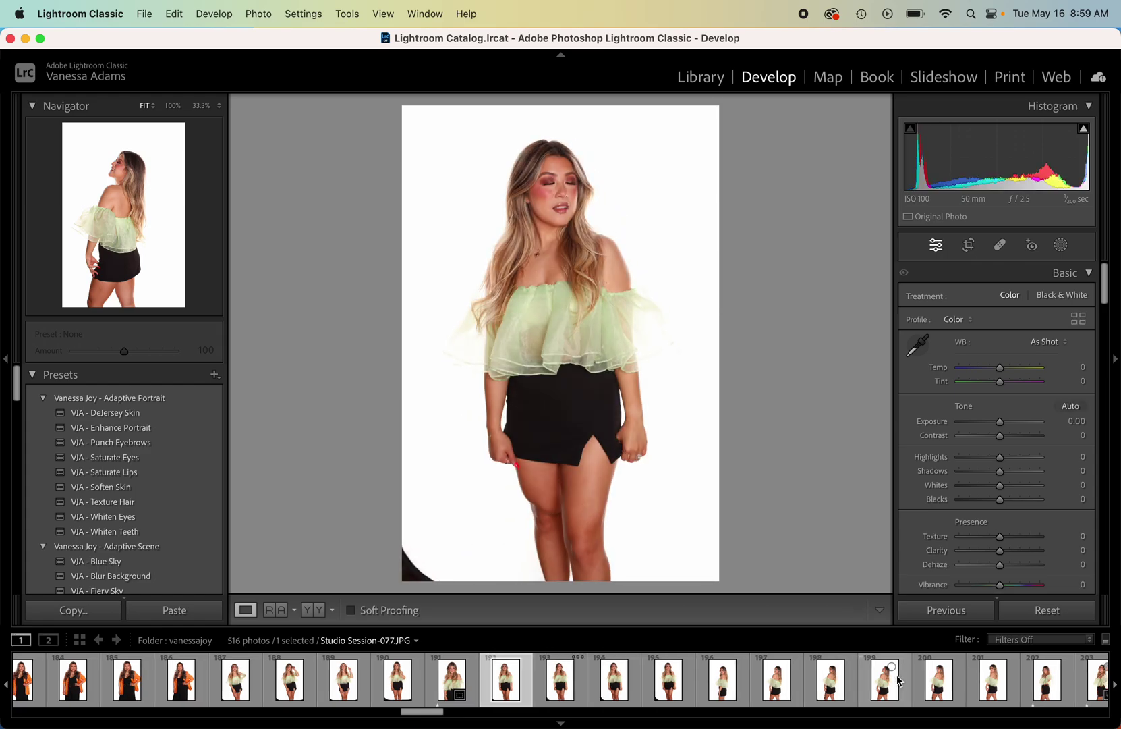
key(Left)
key(Left)
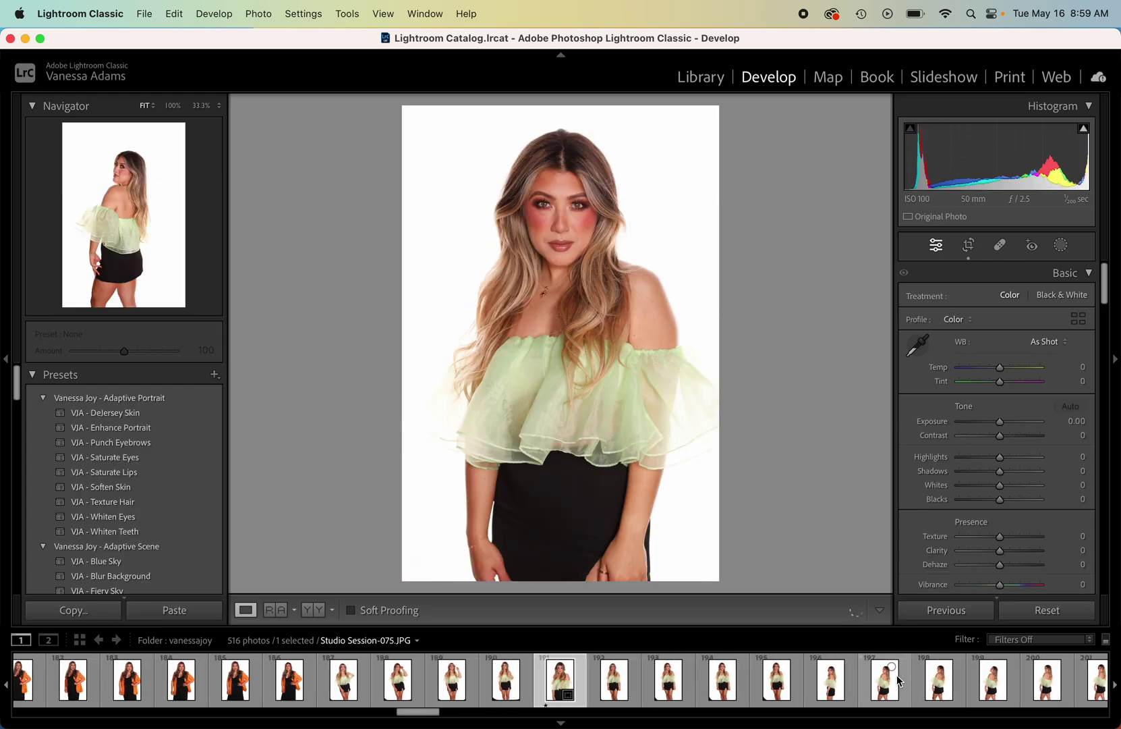
key(backslash)
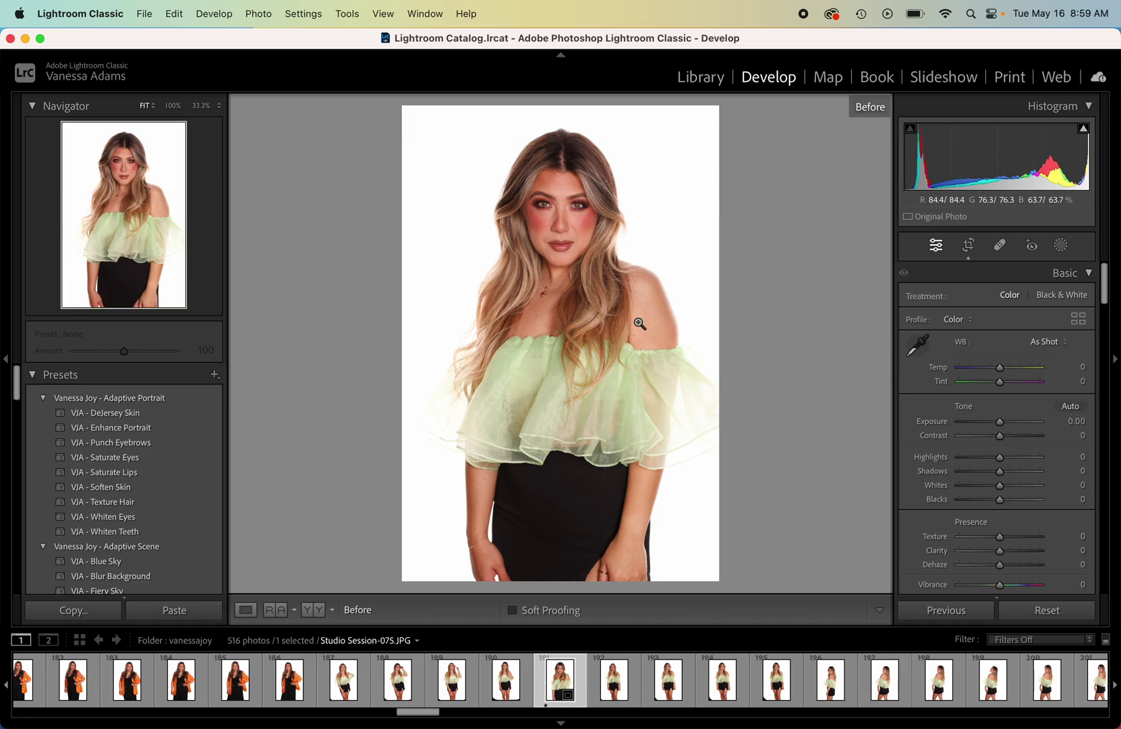
key(backslash)
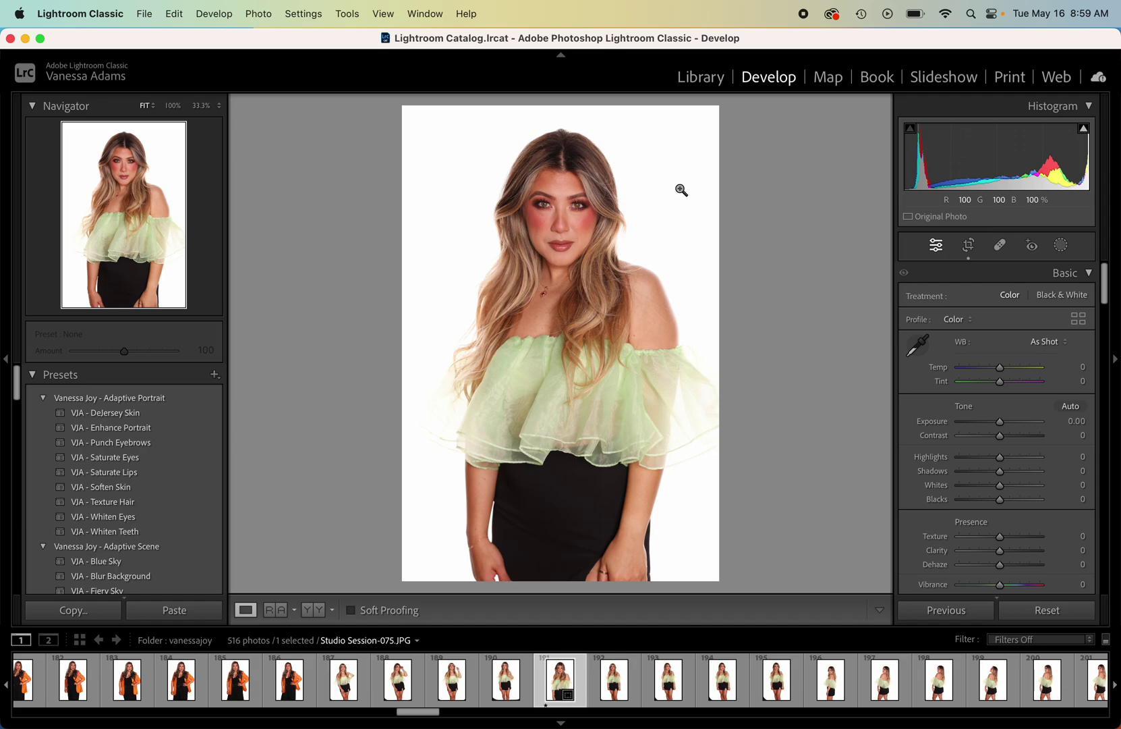
- Crop Studio Session-075.JPG by pulling the bottom edge up to the waist
click(969, 245)
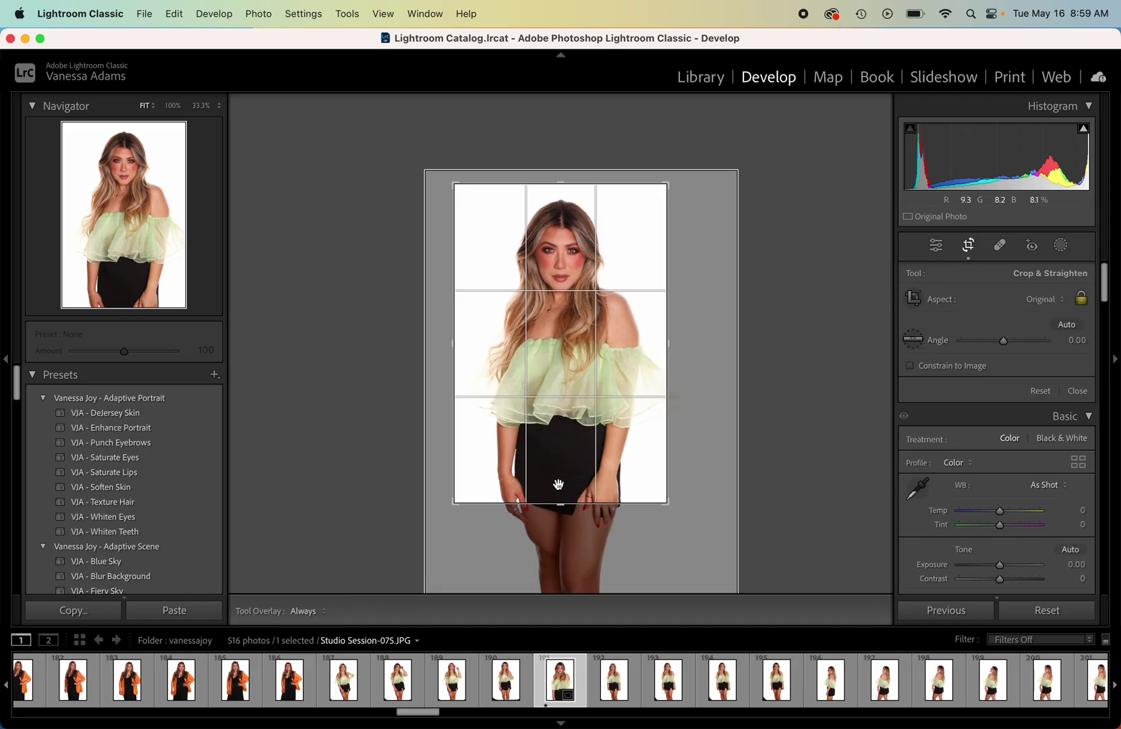
drag(562, 508, 561, 476)
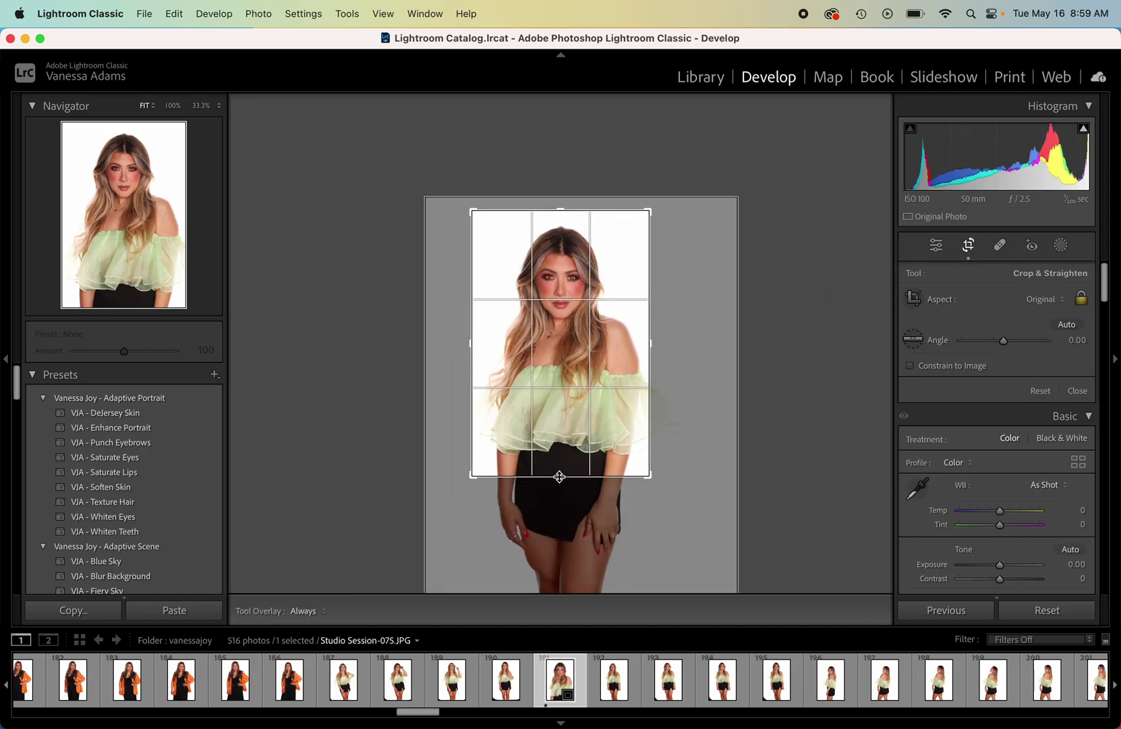
key(Return)
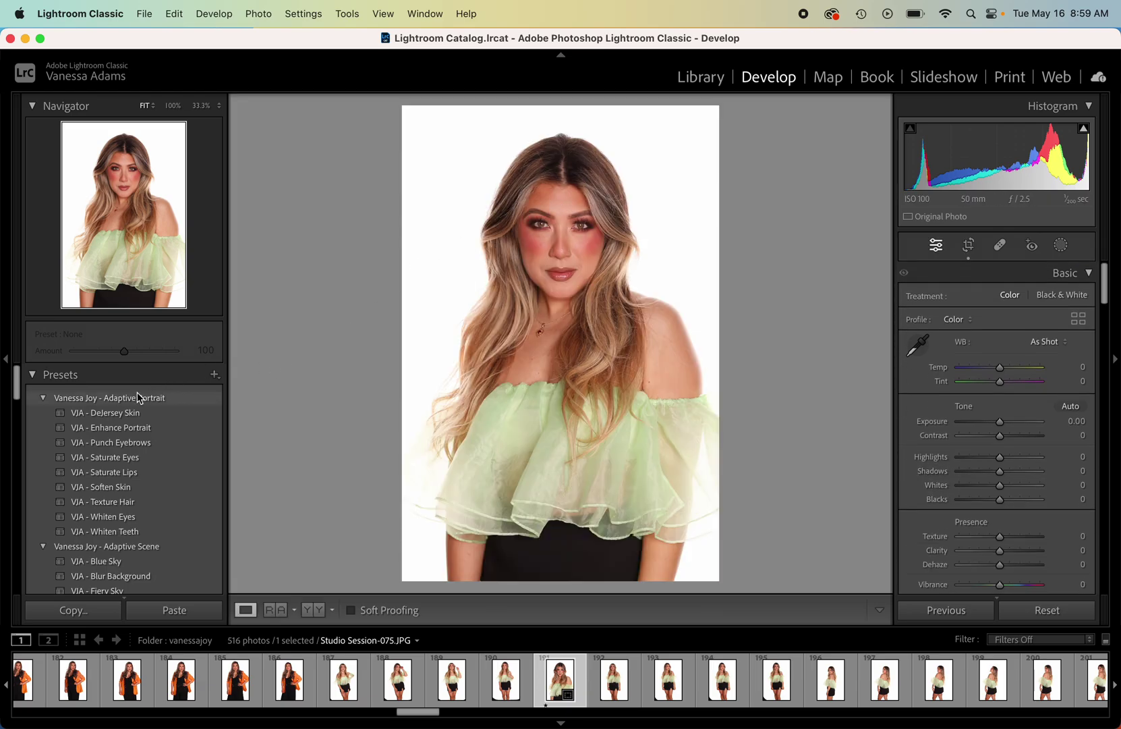
click(43, 398)
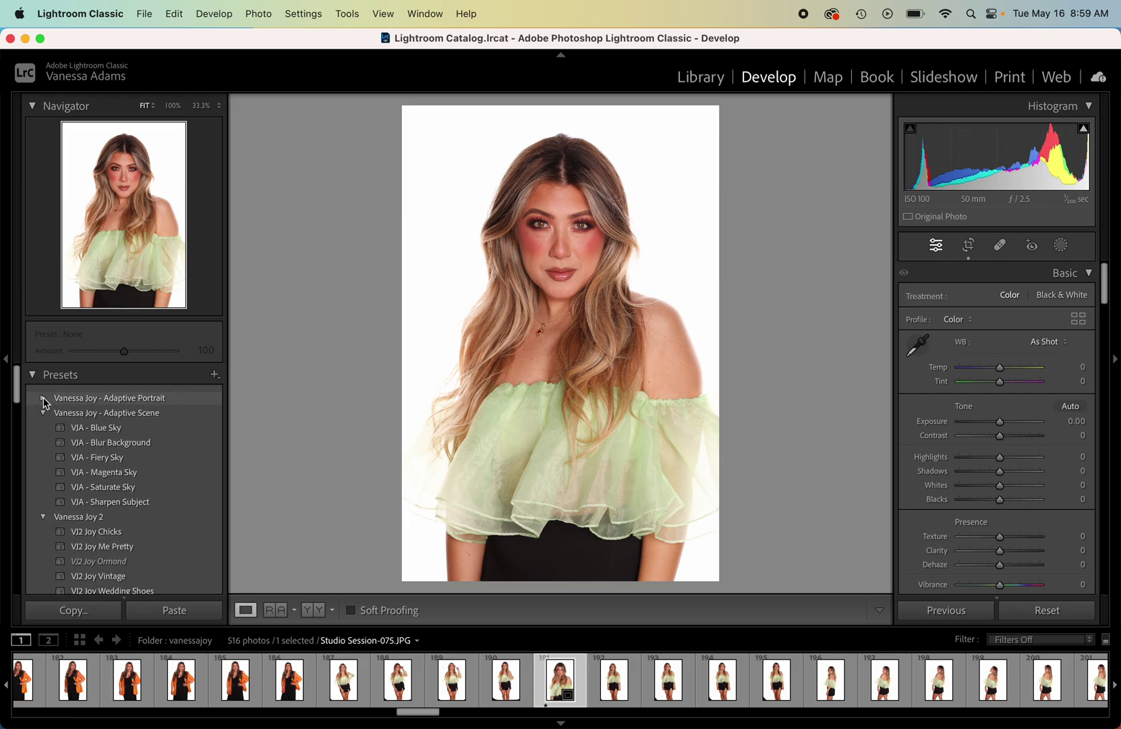
click(43, 414)
click(44, 414)
click(43, 398)
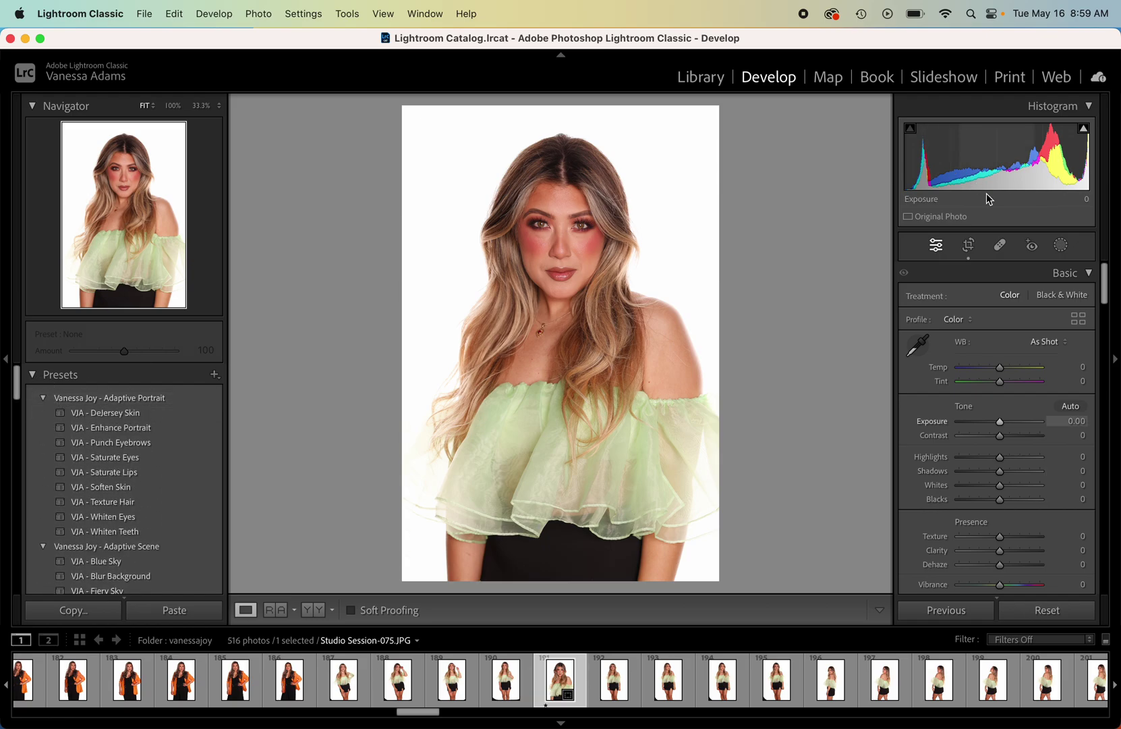
click(1062, 247)
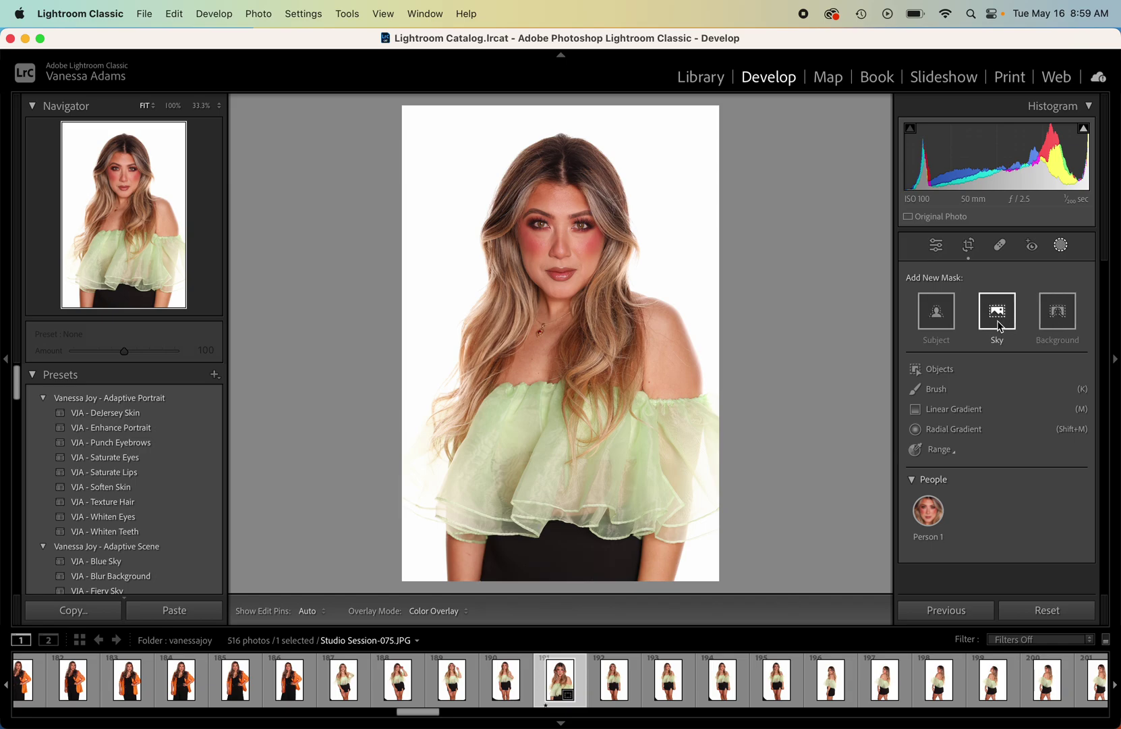
click(930, 512)
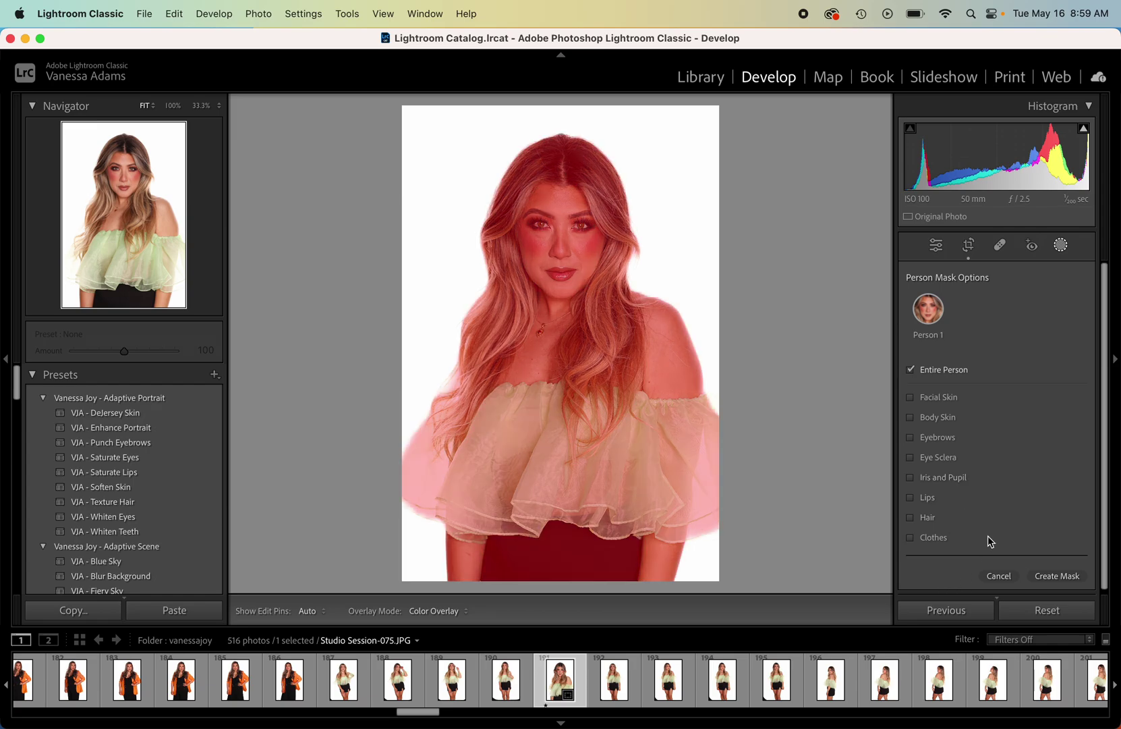
click(997, 578)
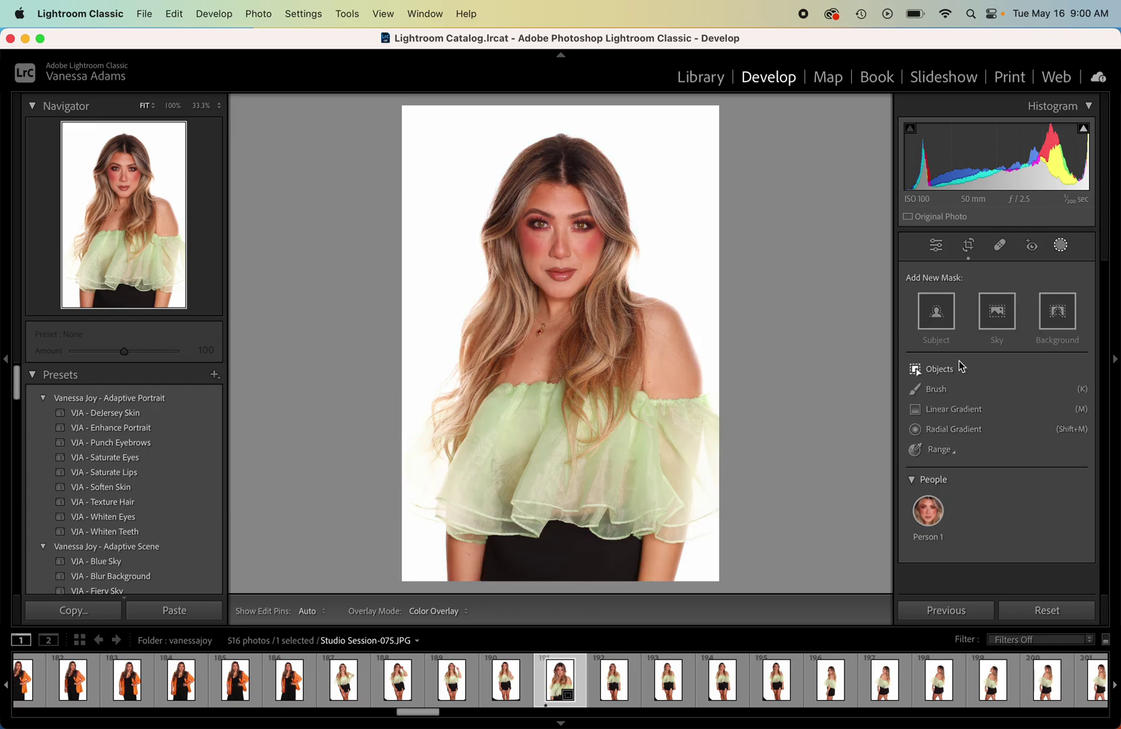
click(1062, 247)
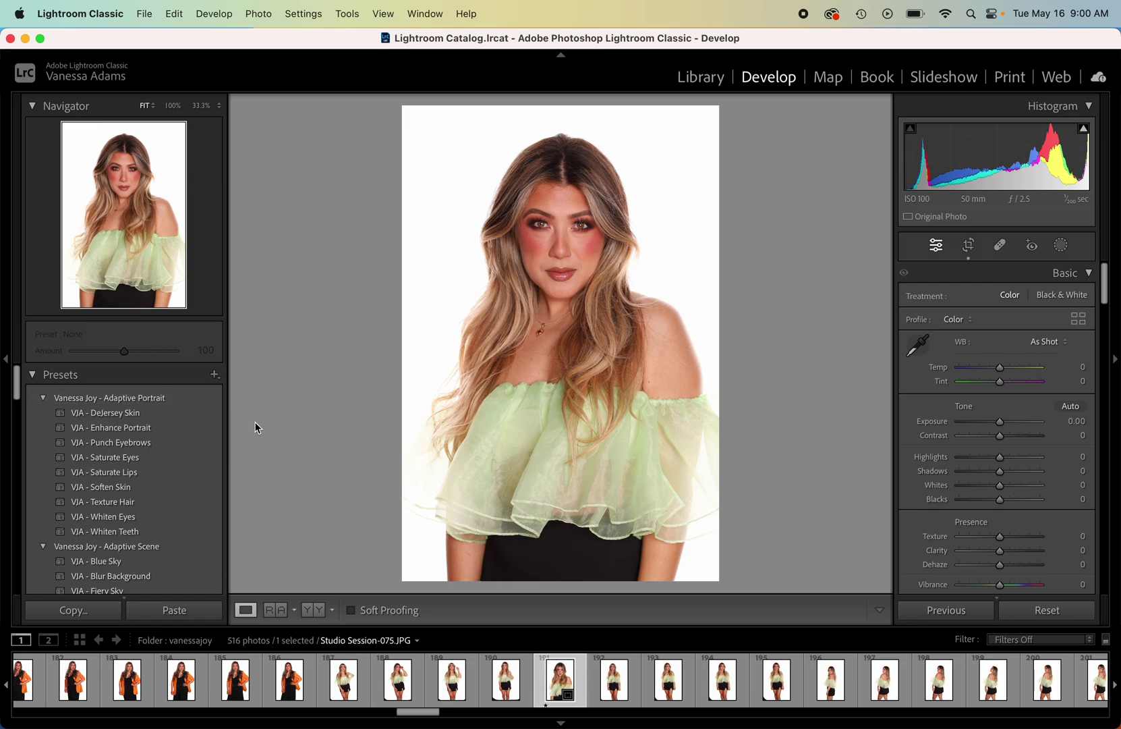
click(150, 429)
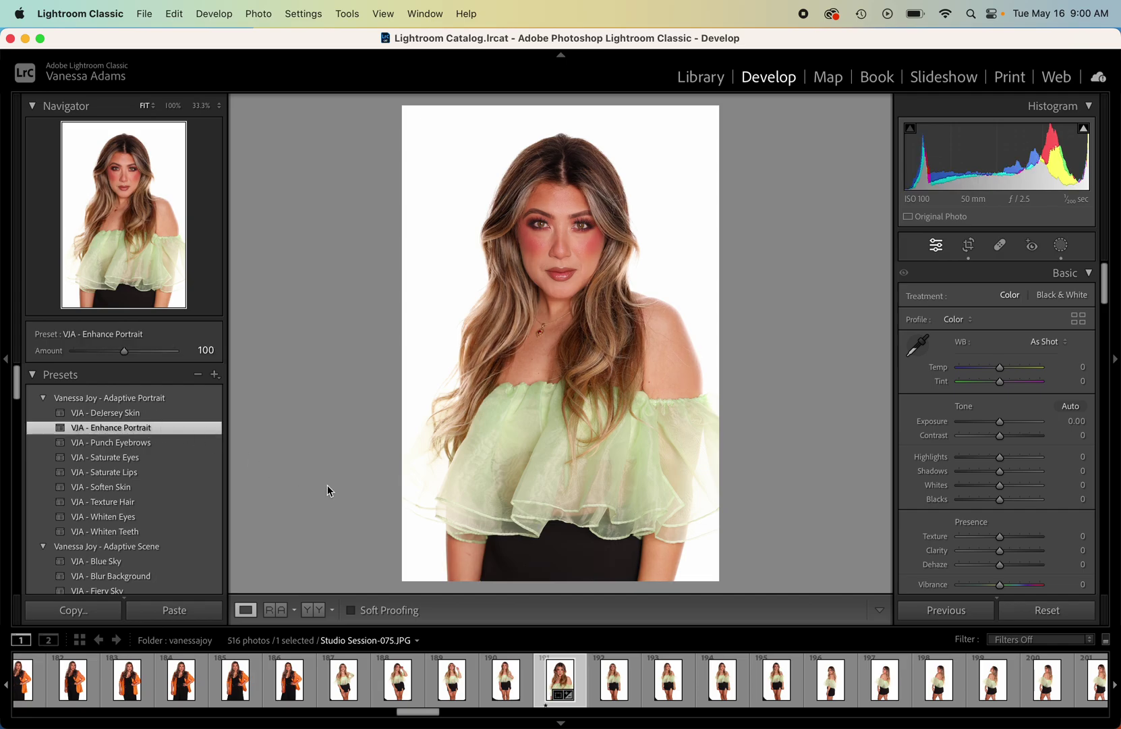
- Zoom on the face and compare the VJA - Enhance Portrait result against the original
click(559, 247)
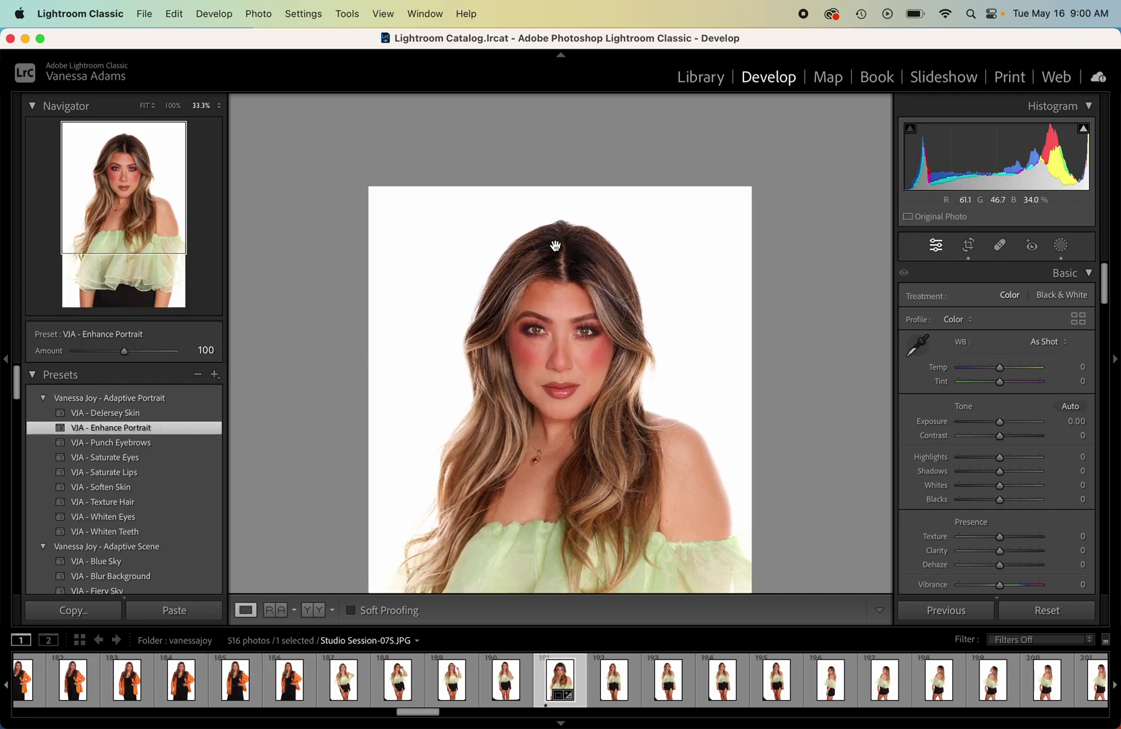
click(565, 328)
key(backslash)
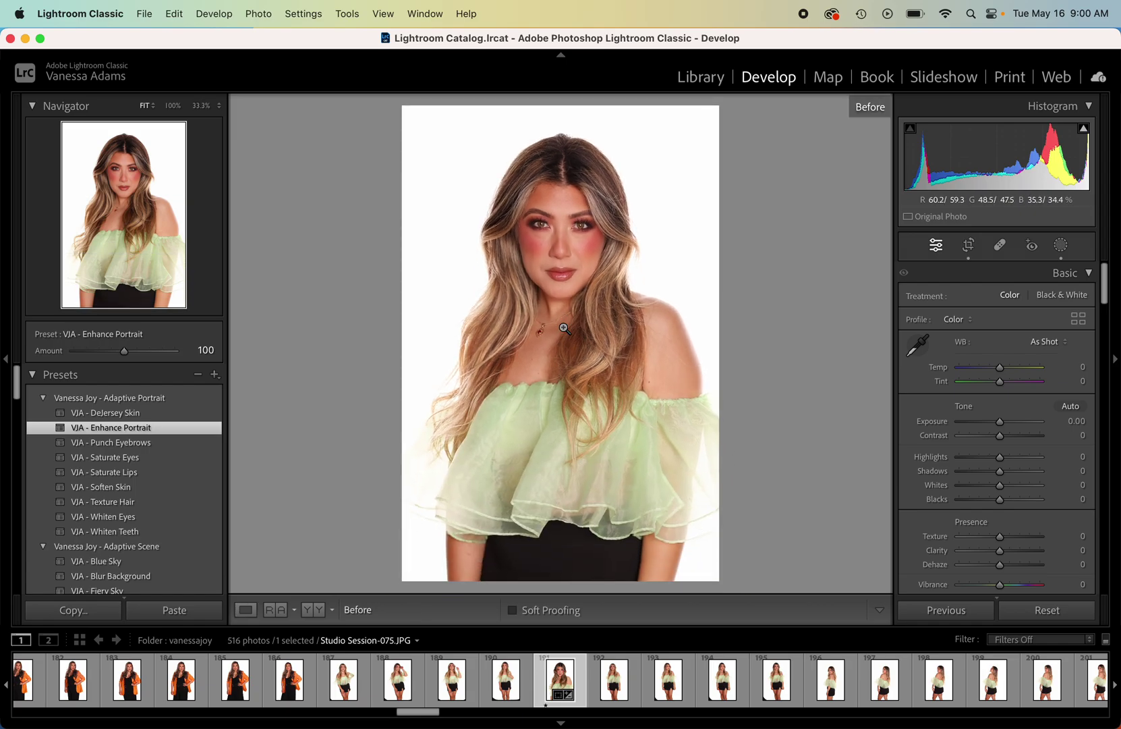
key(backslash)
key(backslash)
key(backslash)
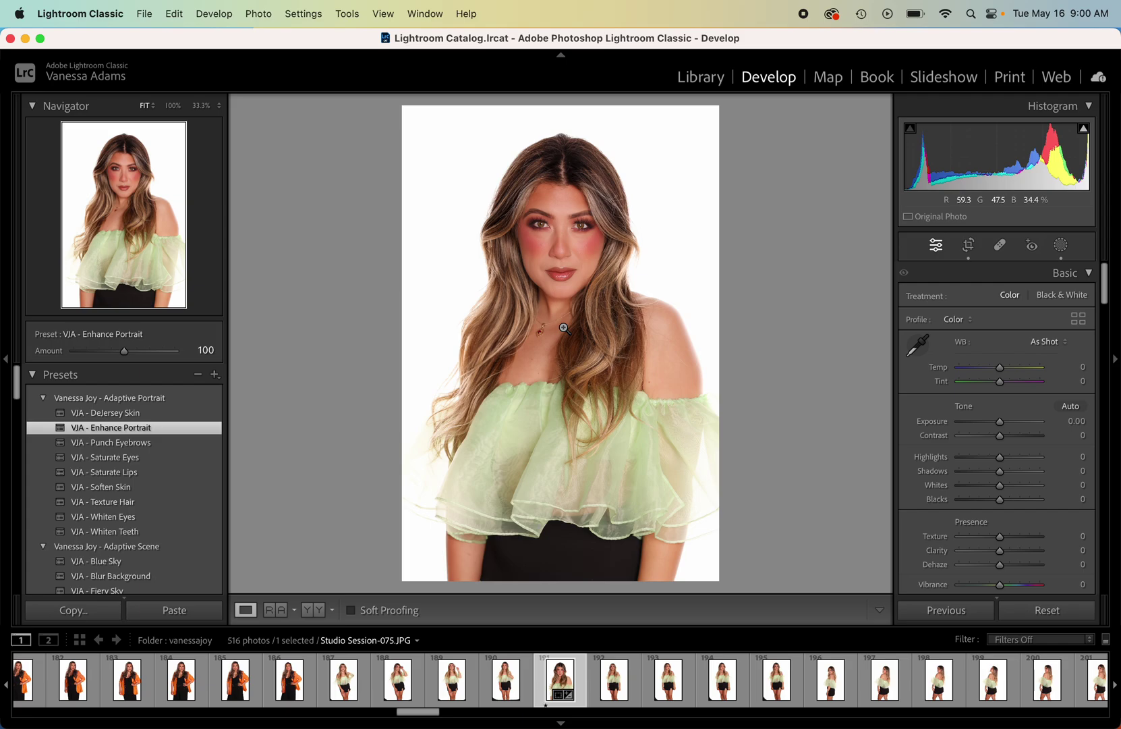
- Inspect the face close up against the before view, then zoom out to fit
click(506, 310)
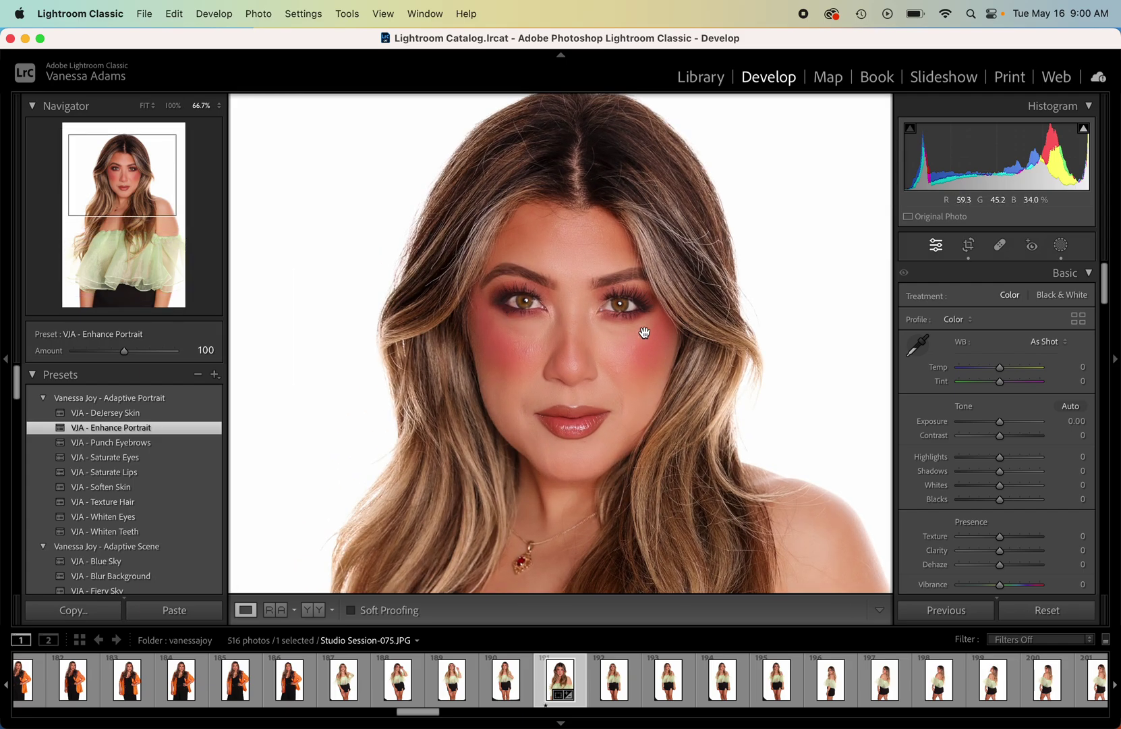
scroll(689, 353, down, 3)
scroll(690, 353, right, 4)
key(backslash)
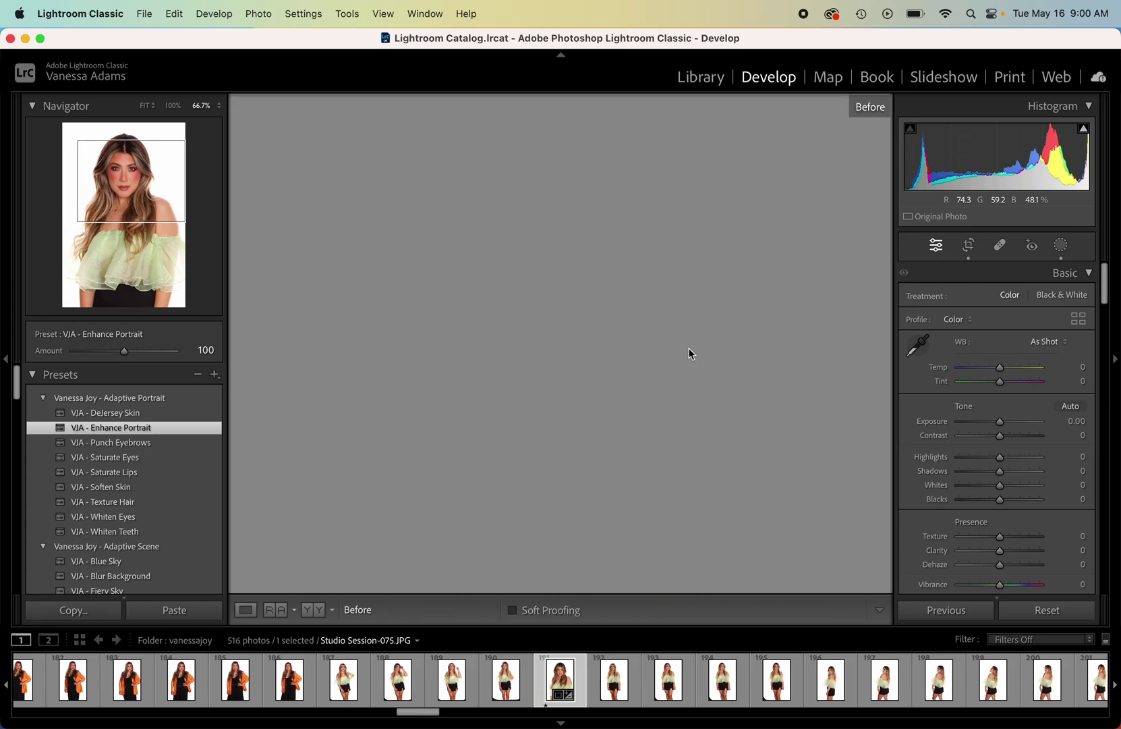
key(backslash)
key(backslash)
key(backslash)
key(backslash)
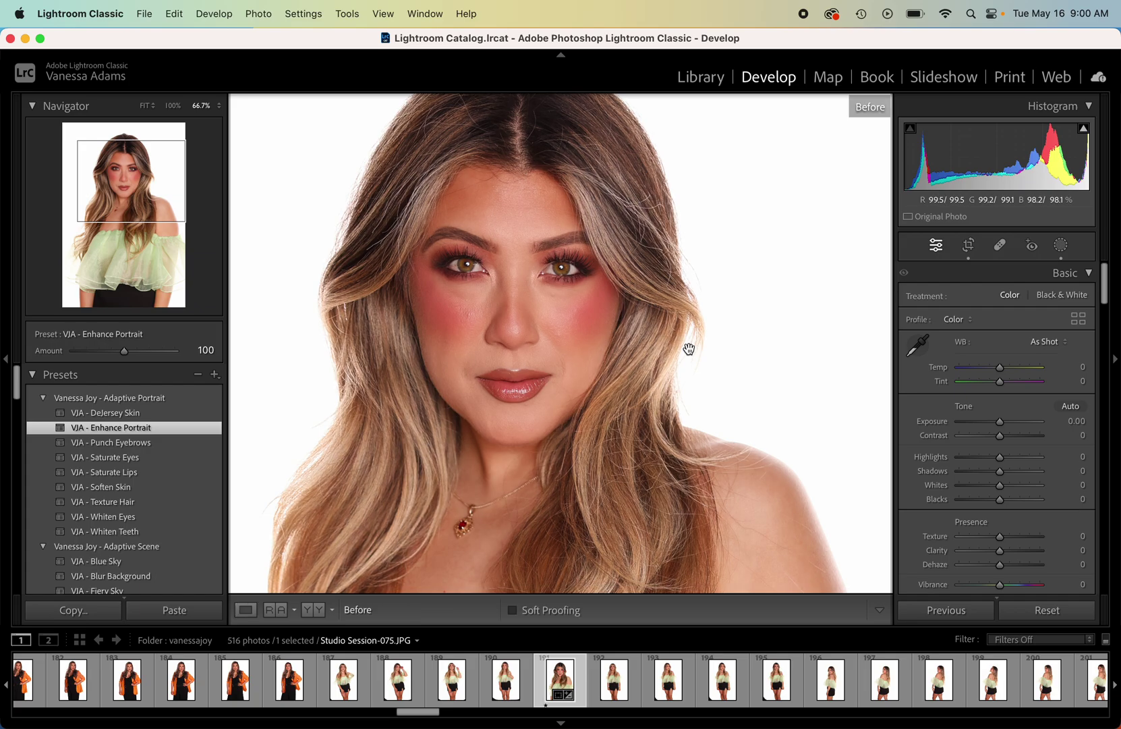
key(backslash)
key(backslash)
key(backslash)
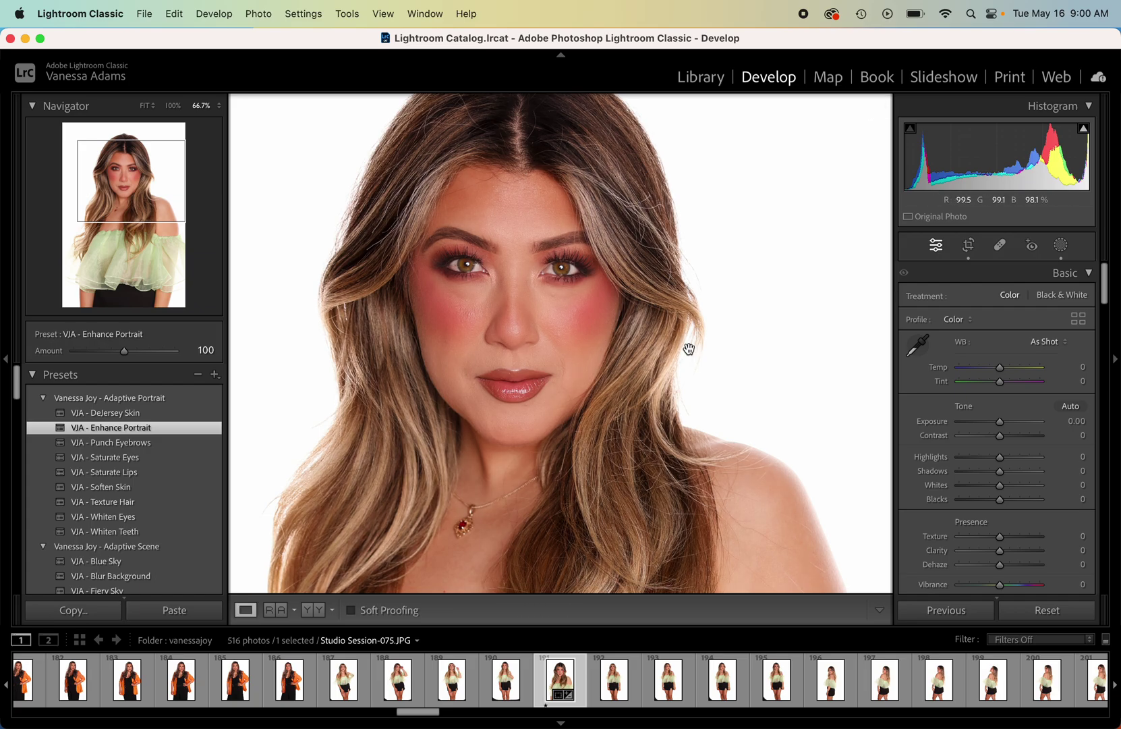
key(super+minus)
scroll(689, 349, down, 3)
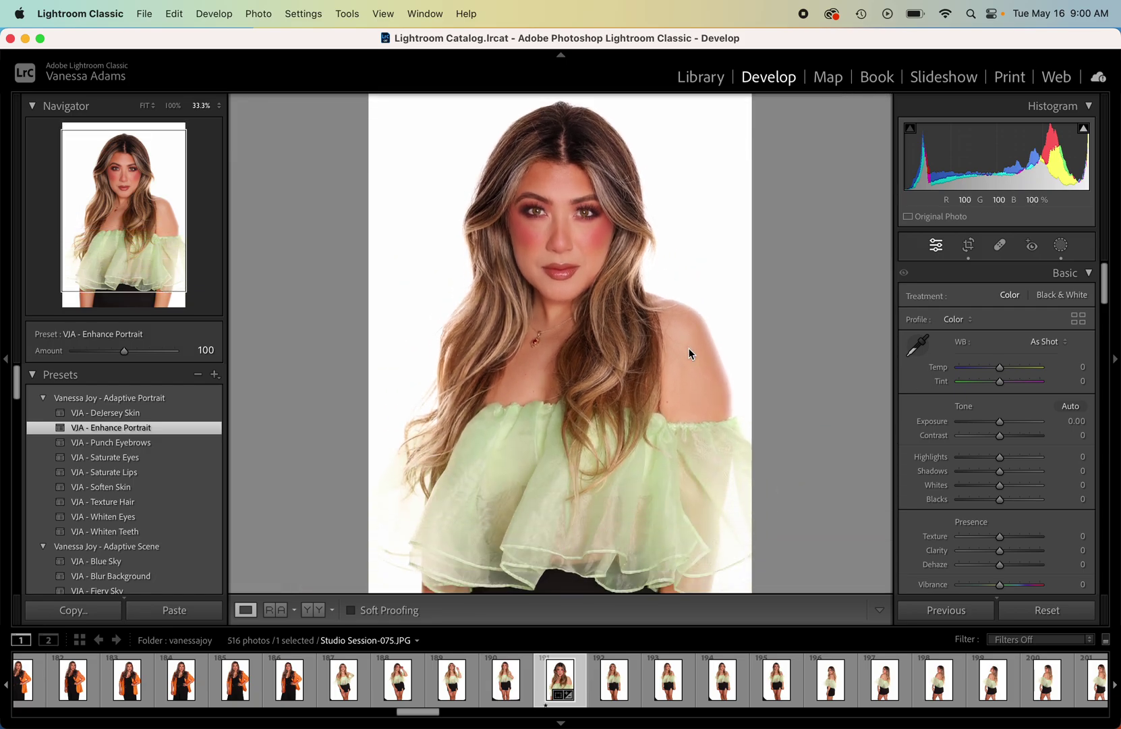
key(super+minus)
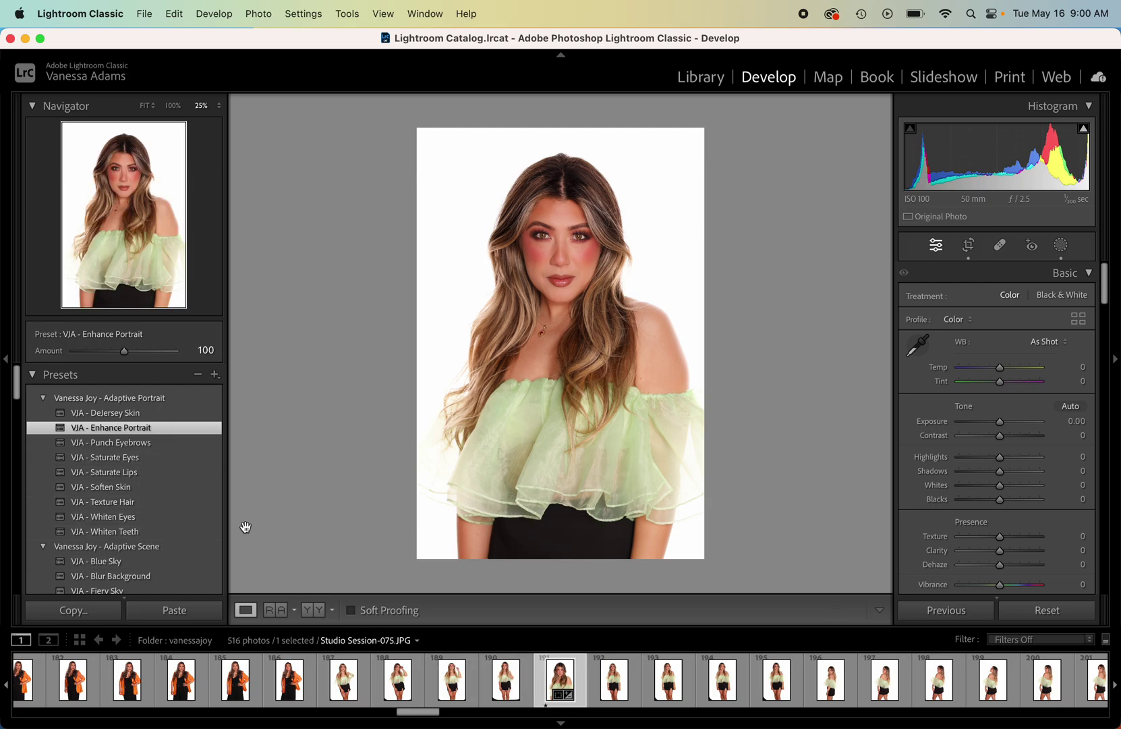
click(235, 679)
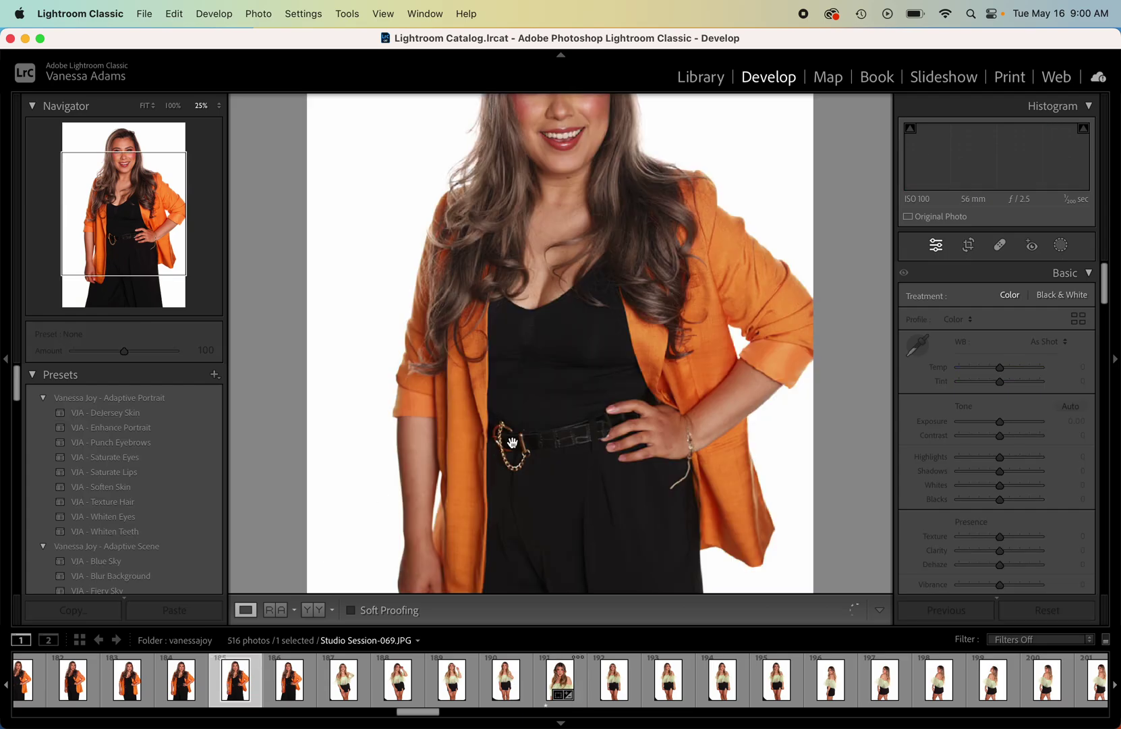
- Try Texture Hair, Soften Skin and Saturate Eyes presets, settling on VJA - Enhance Portrait
click(586, 269)
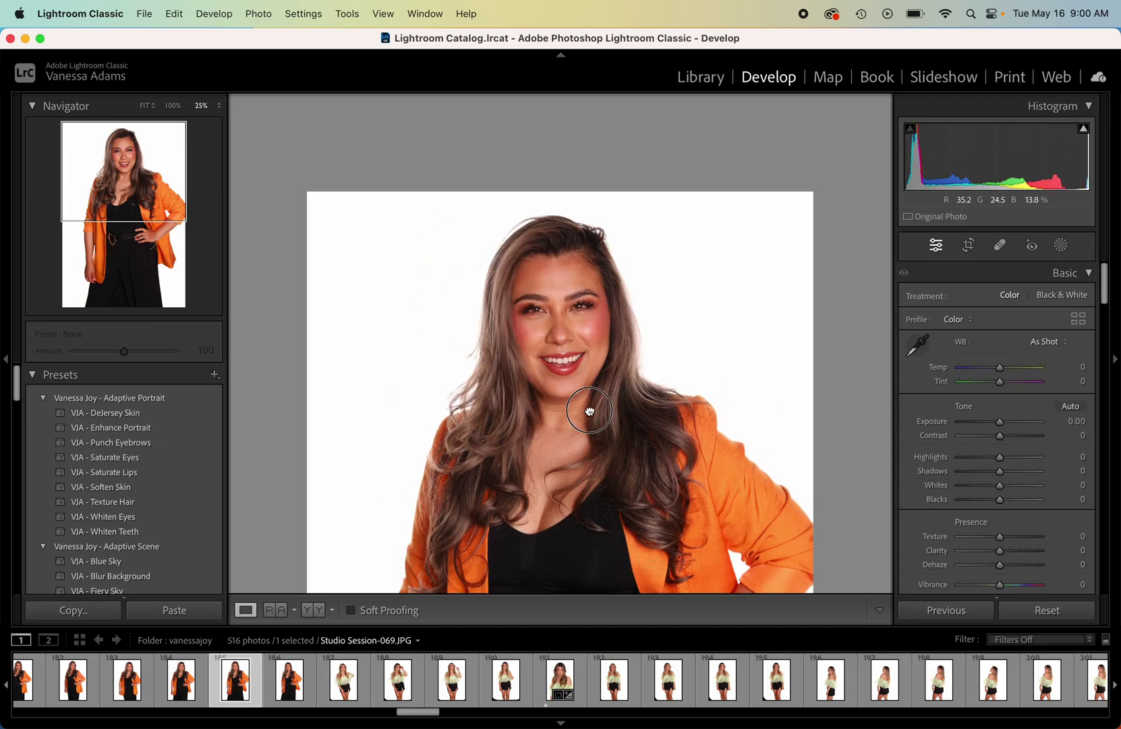
click(589, 284)
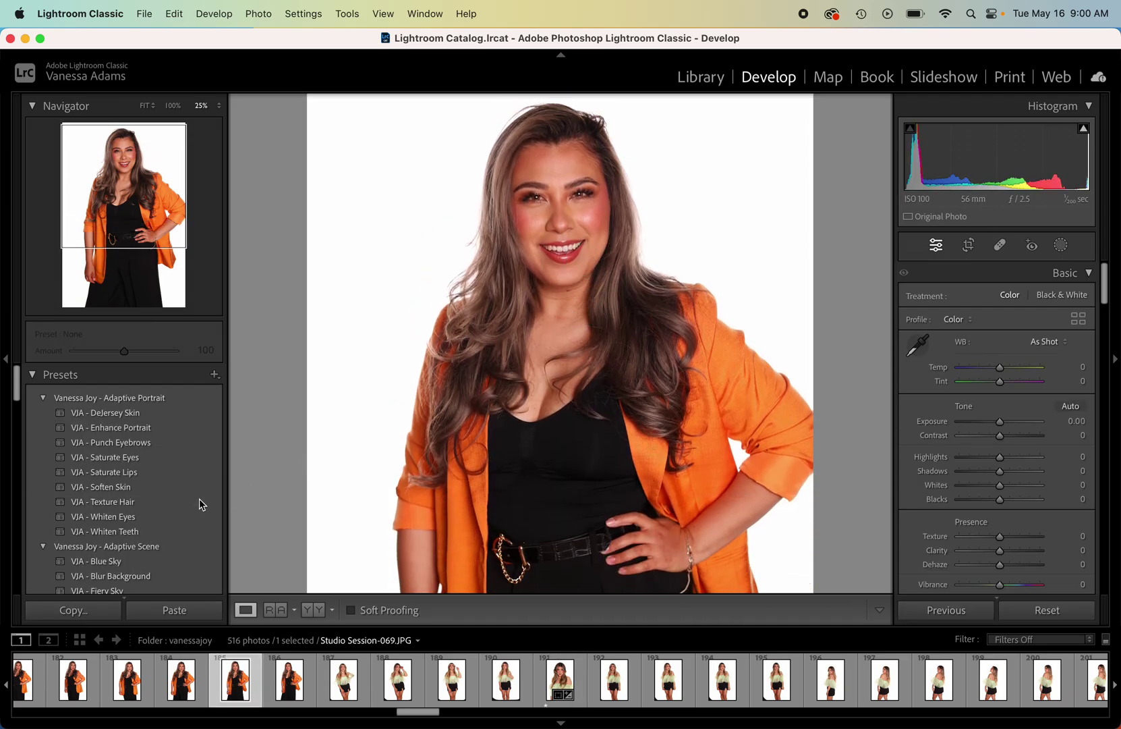
click(162, 503)
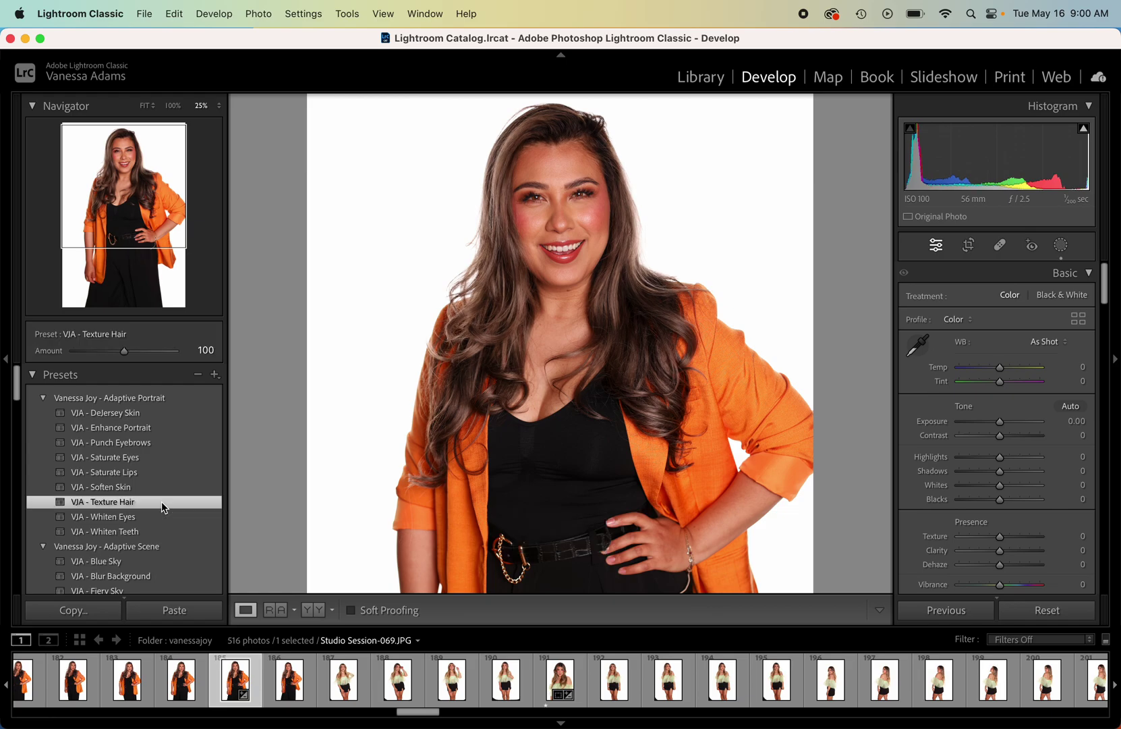
click(143, 482)
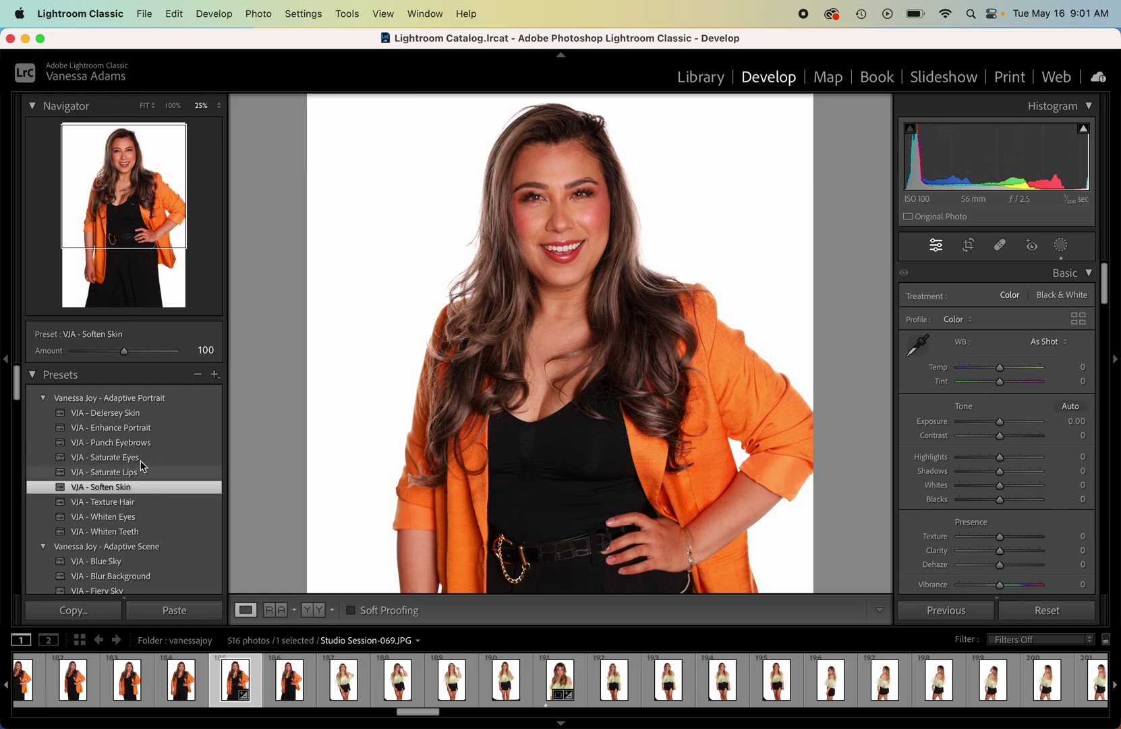
click(140, 459)
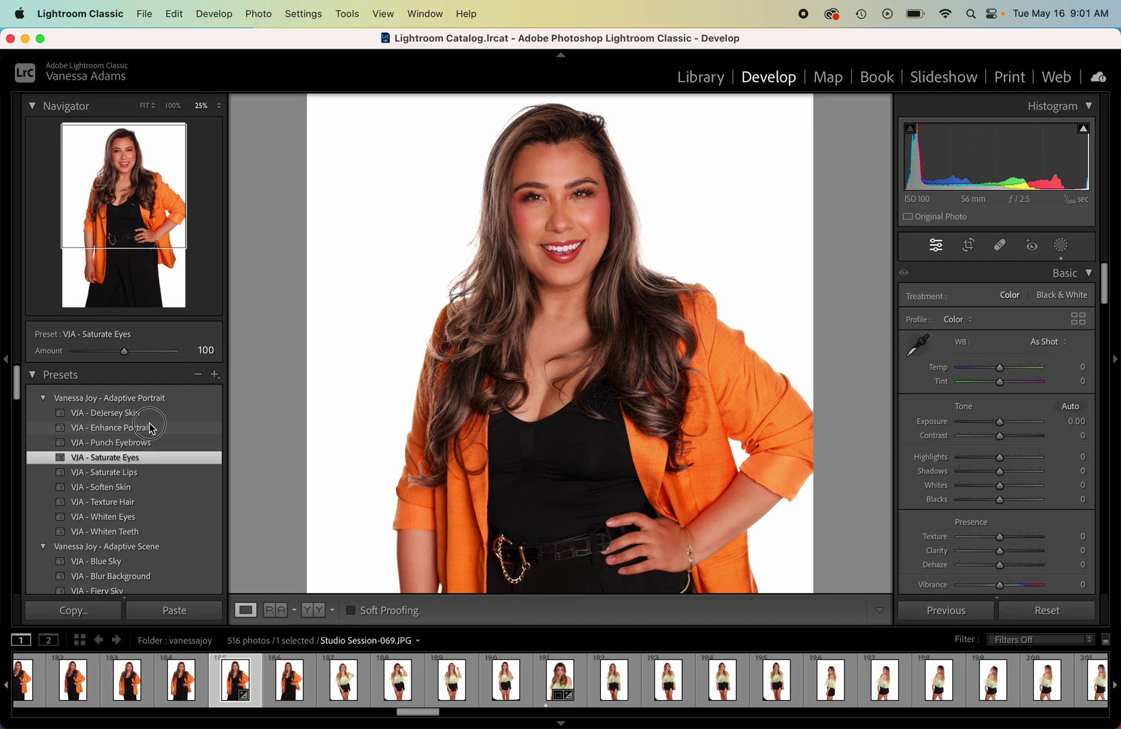
click(149, 425)
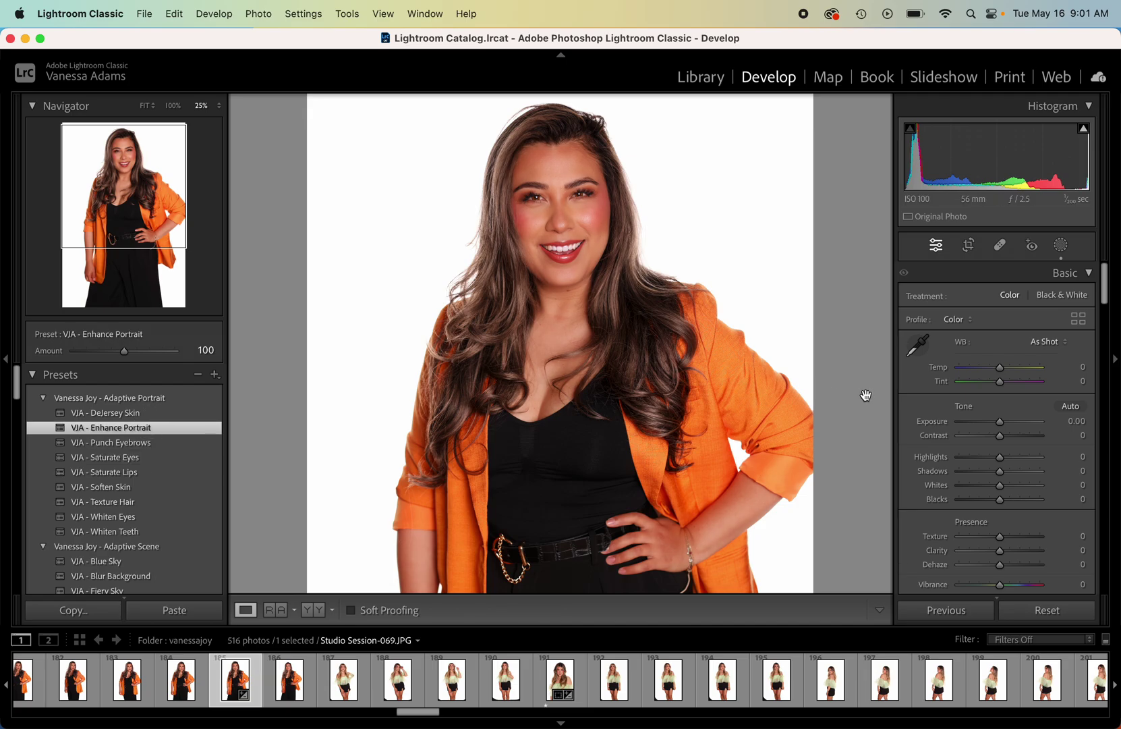
- Compare the Enhance Portrait edit on Studio Session-069.JPG against the original
key(backslash)
key(backslash)
key(backslash)
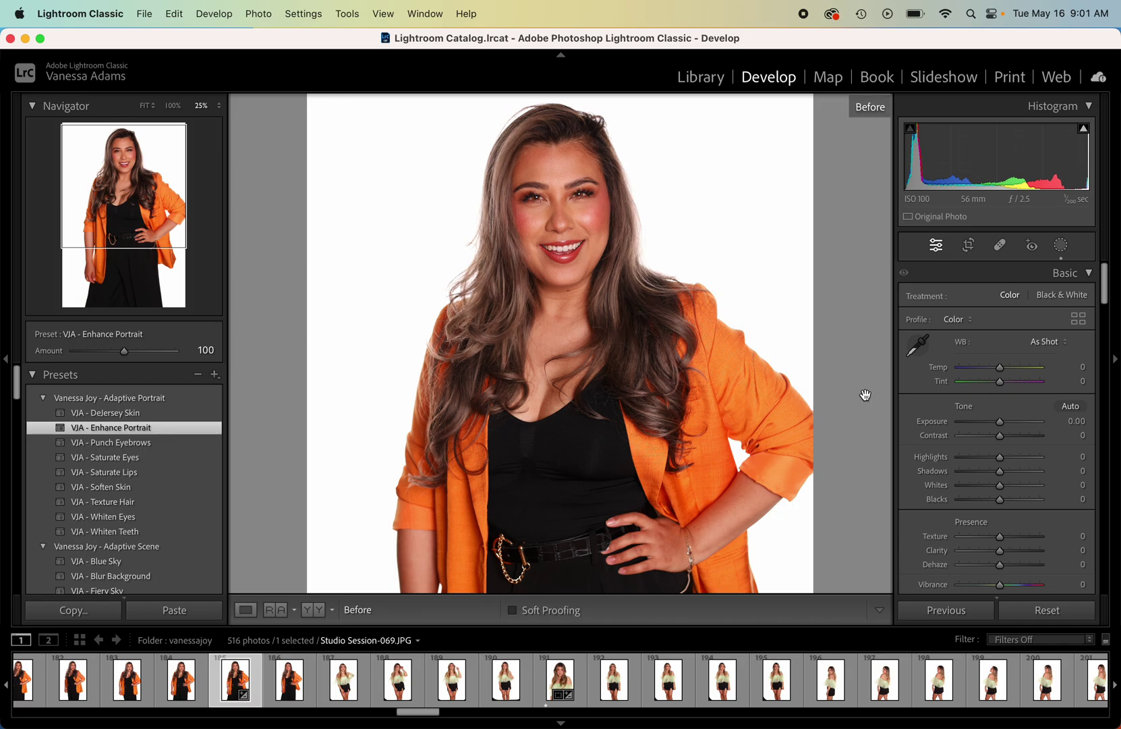
key(backslash)
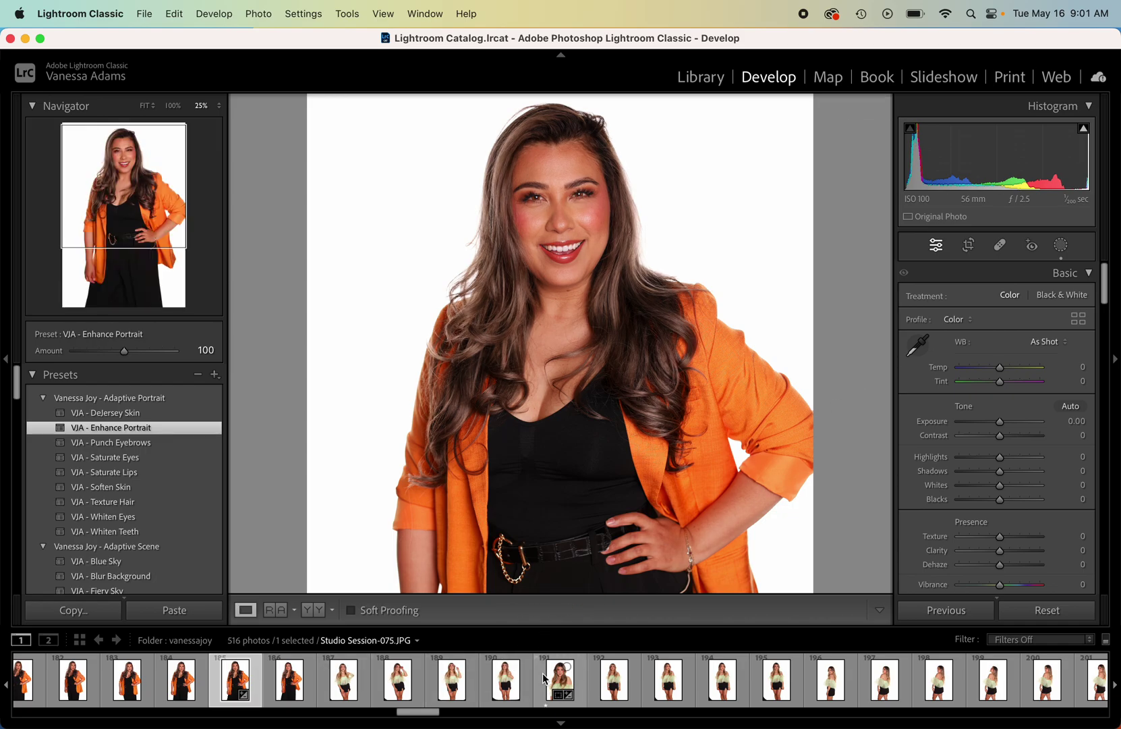
scroll(542, 672, down, 3)
- Open the teal dress photo and reset its develop settings to defaults
scroll(542, 673, up, 10)
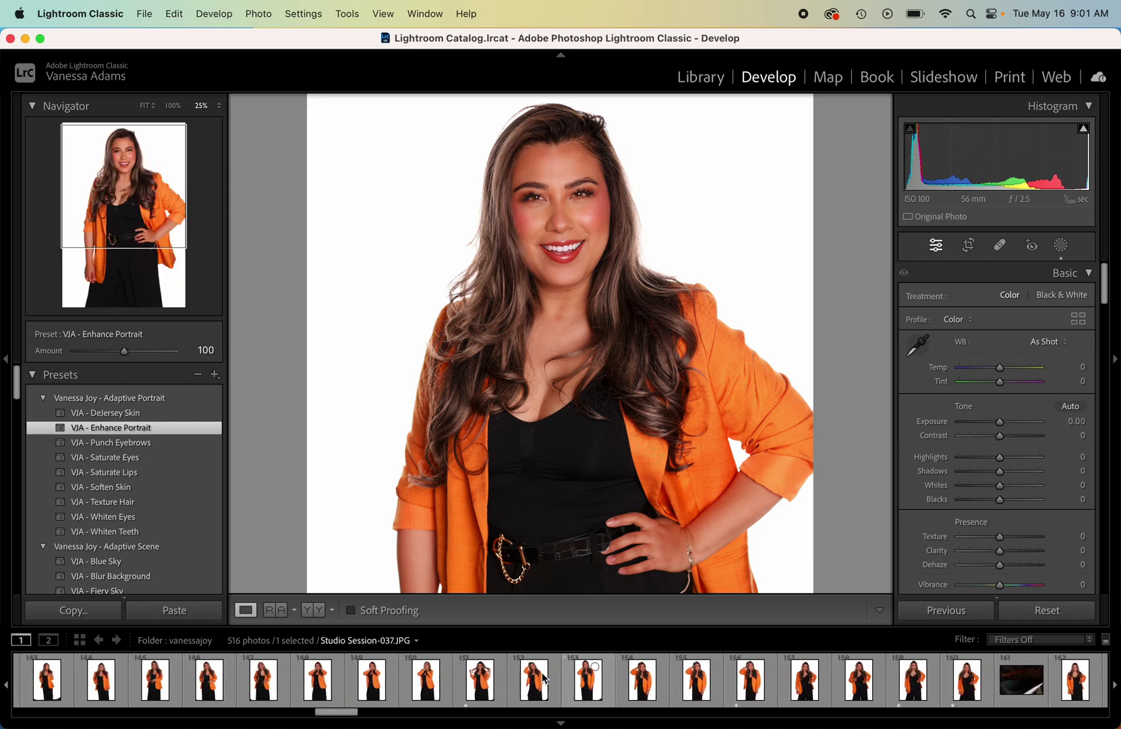
scroll(542, 672, up, 6)
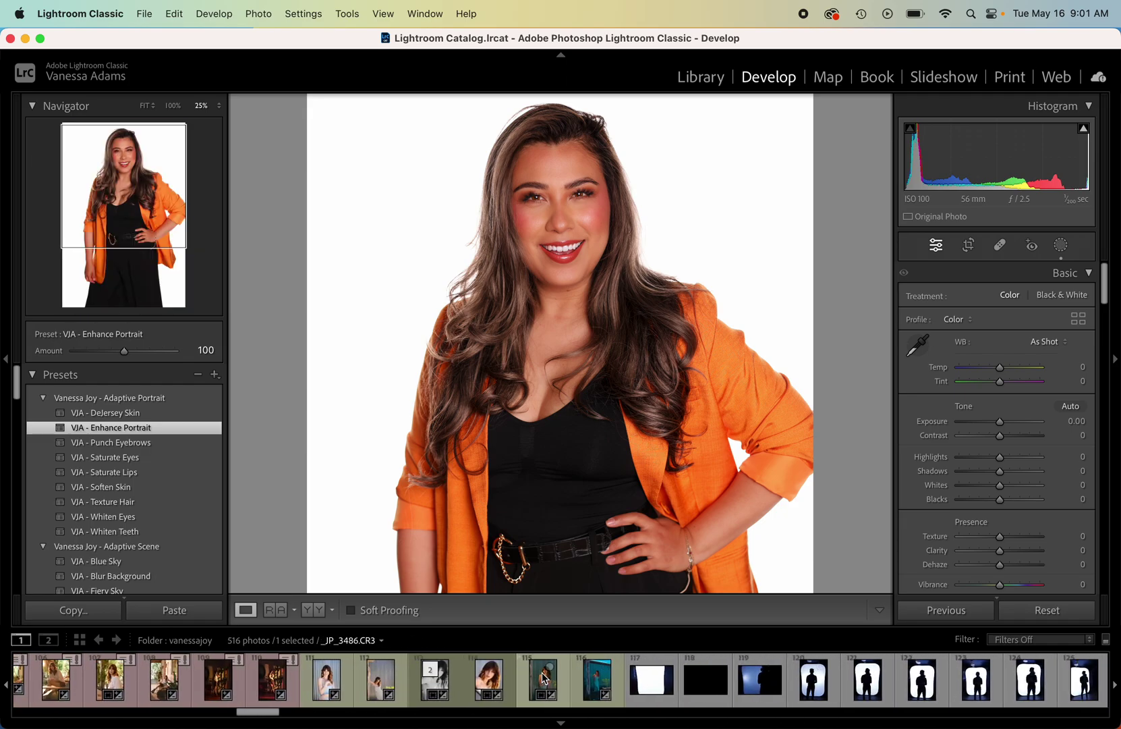
click(577, 679)
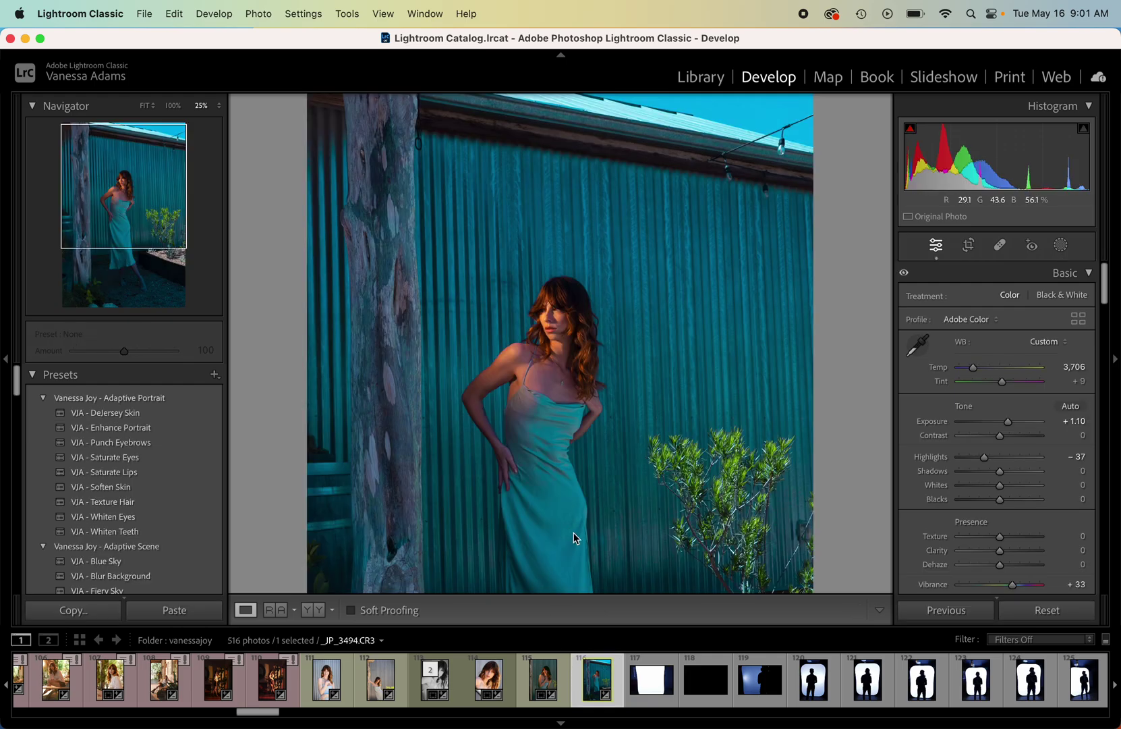
click(675, 375)
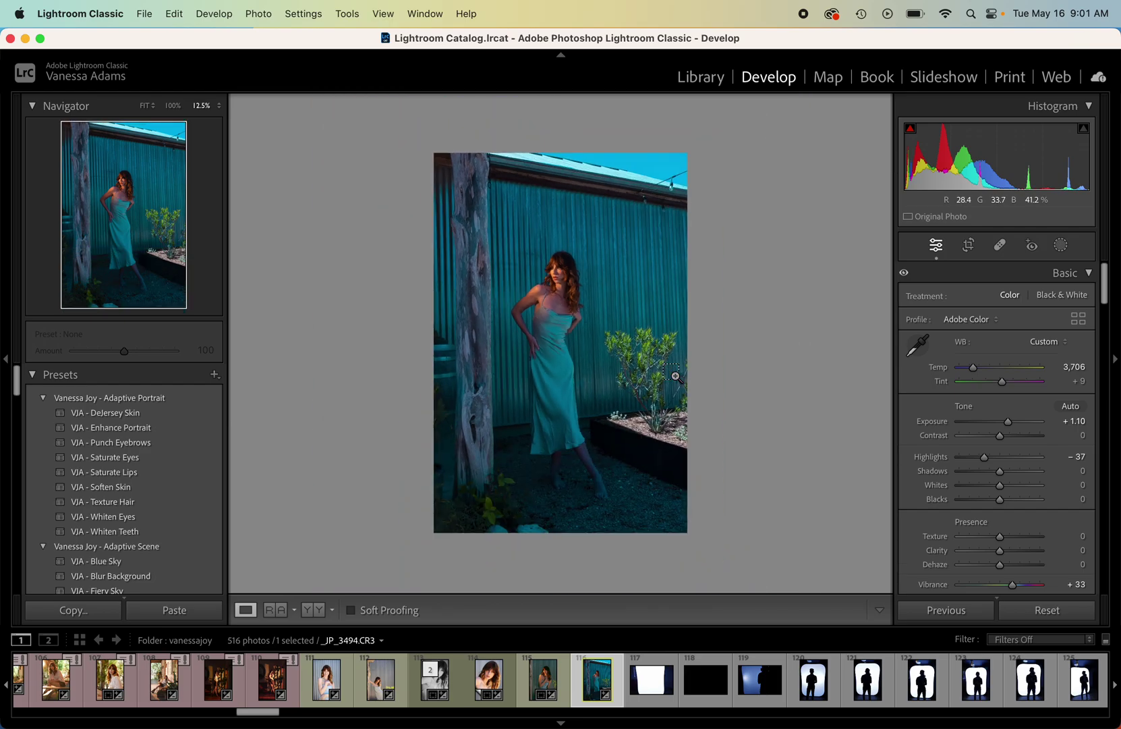
click(1047, 611)
- Collapse the Adaptive Portrait group and apply the VJA - Blue Sky preset
click(689, 399)
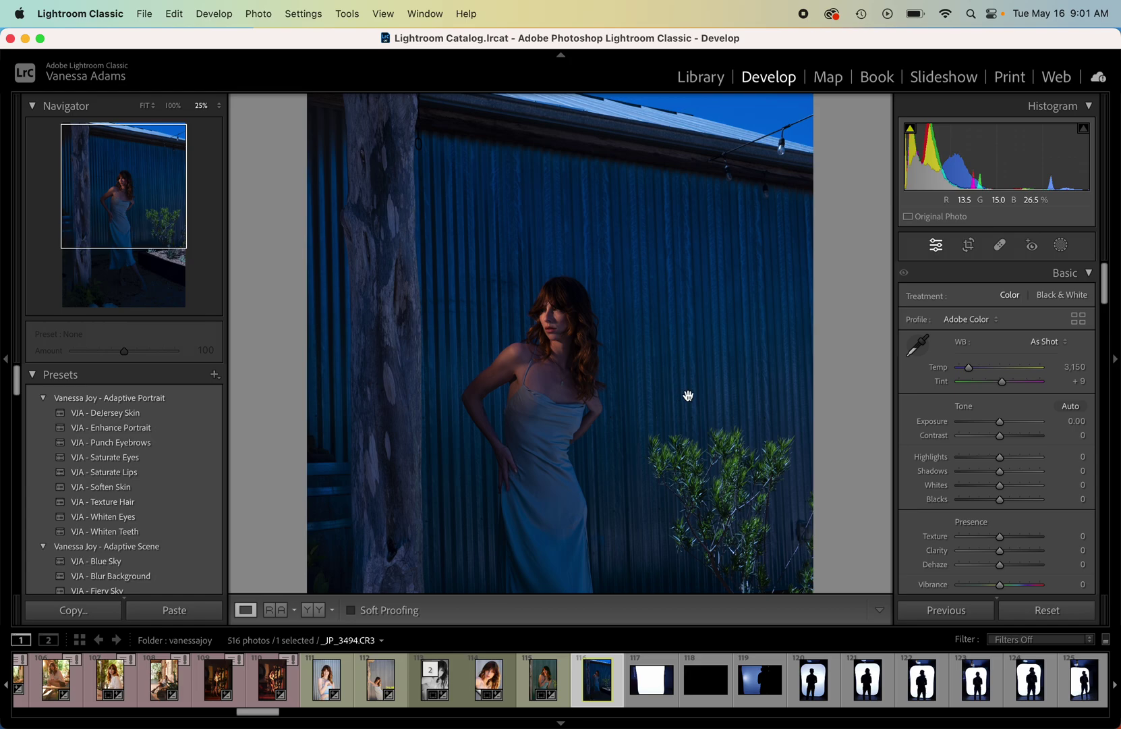
click(144, 107)
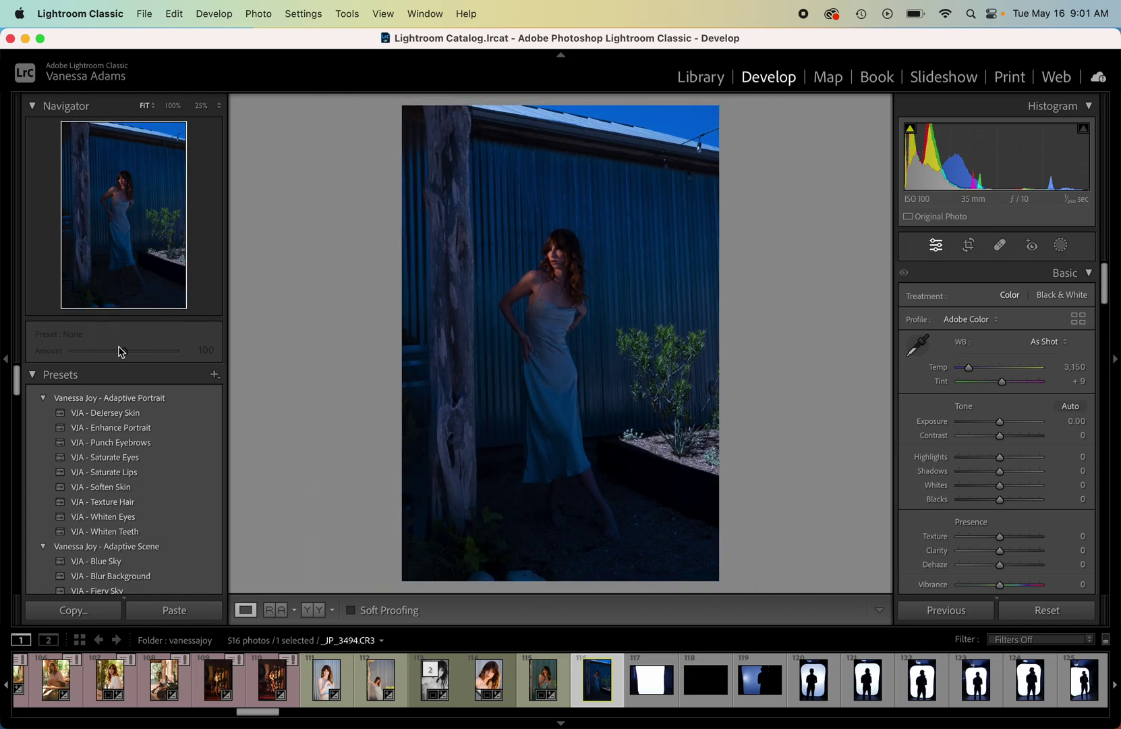
click(43, 399)
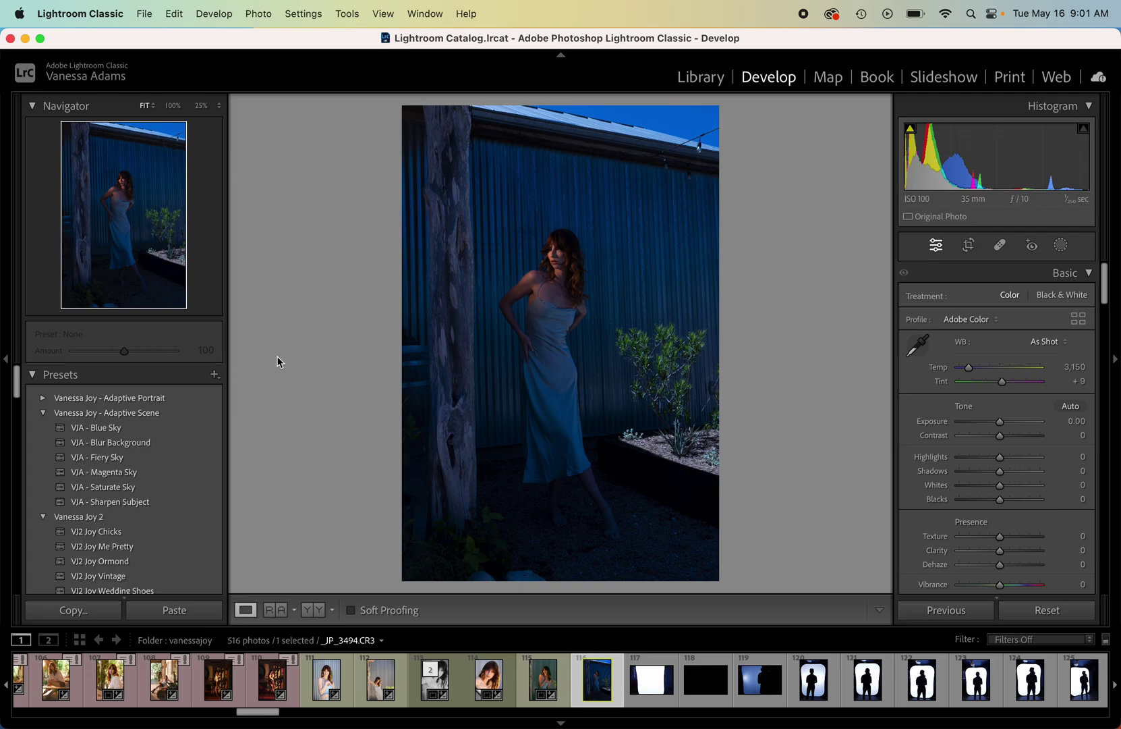
click(124, 429)
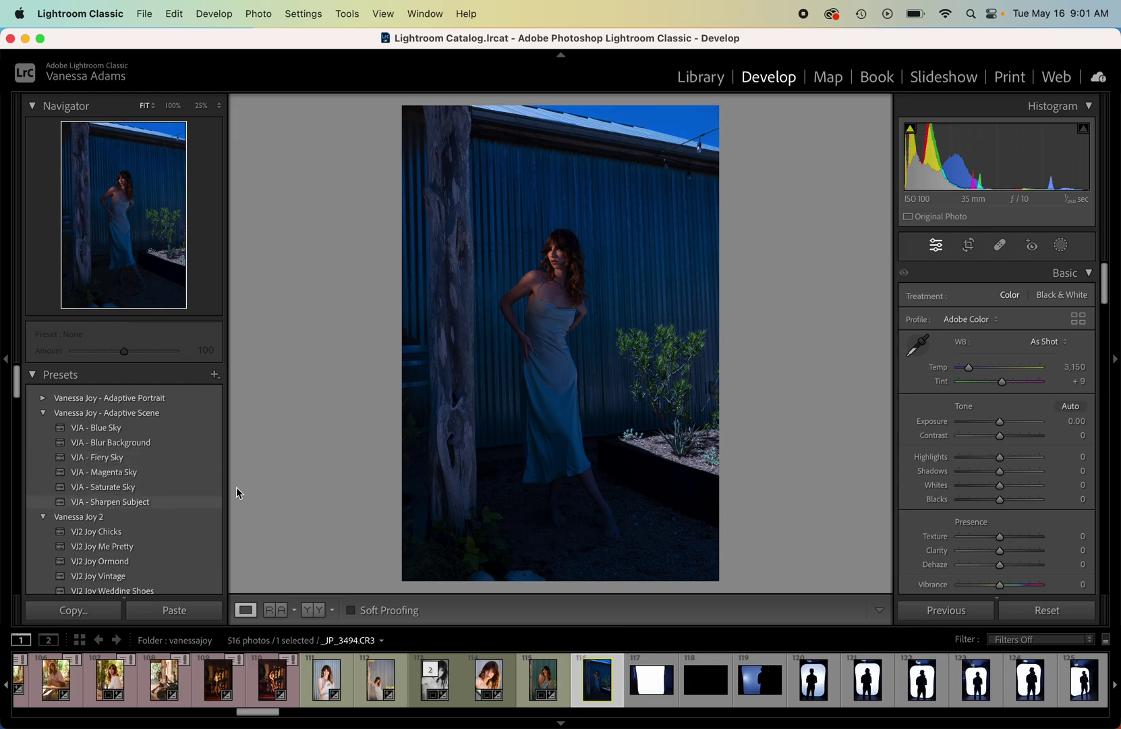
- Reset the close-up dress portrait, apply VJA - Blur Background at 79, then VJA - Sharpen Subject at 100
click(566, 685)
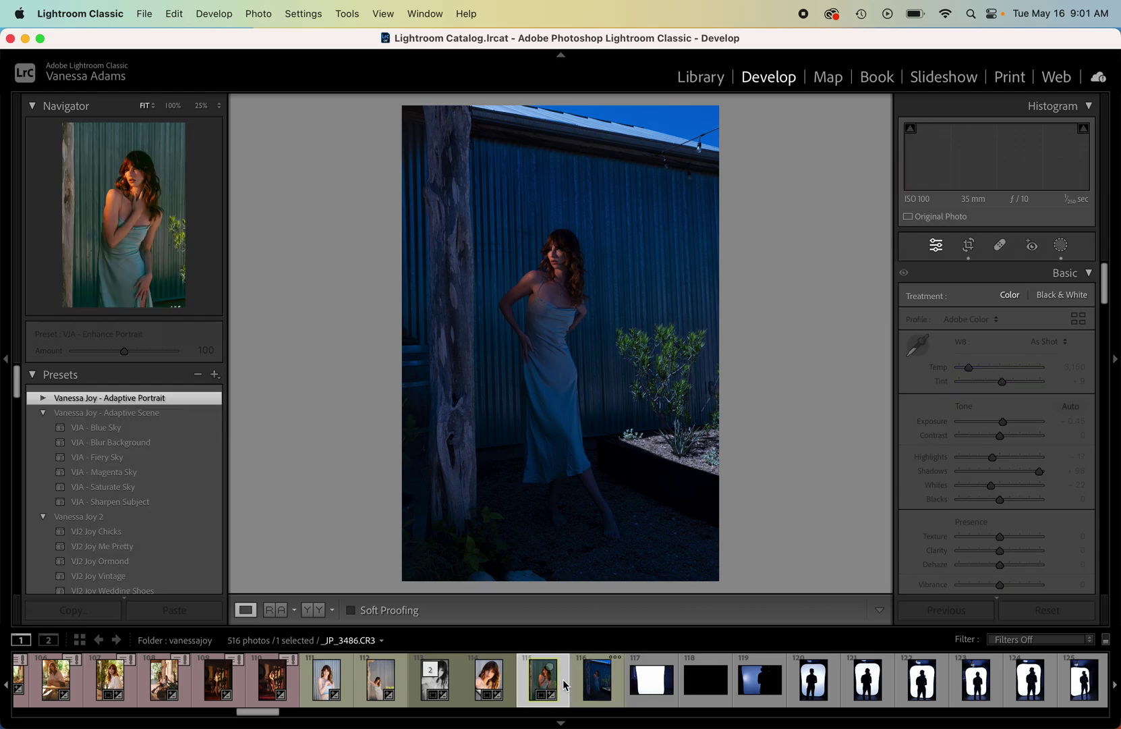
click(1046, 609)
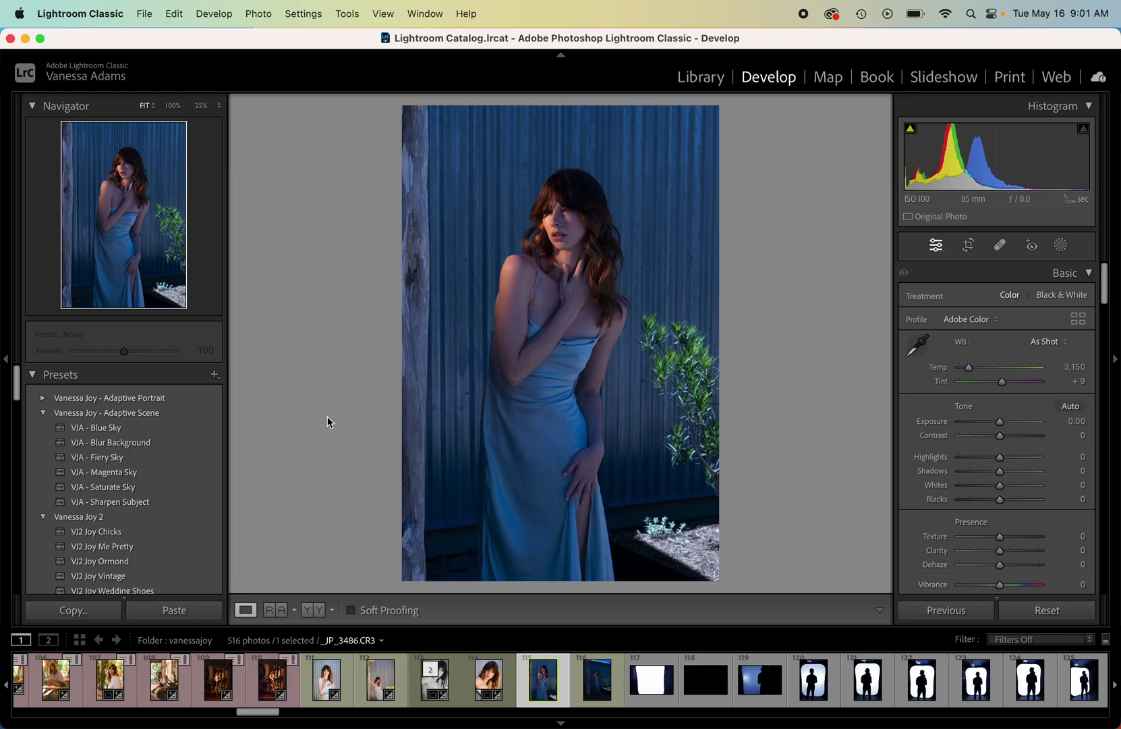
click(154, 441)
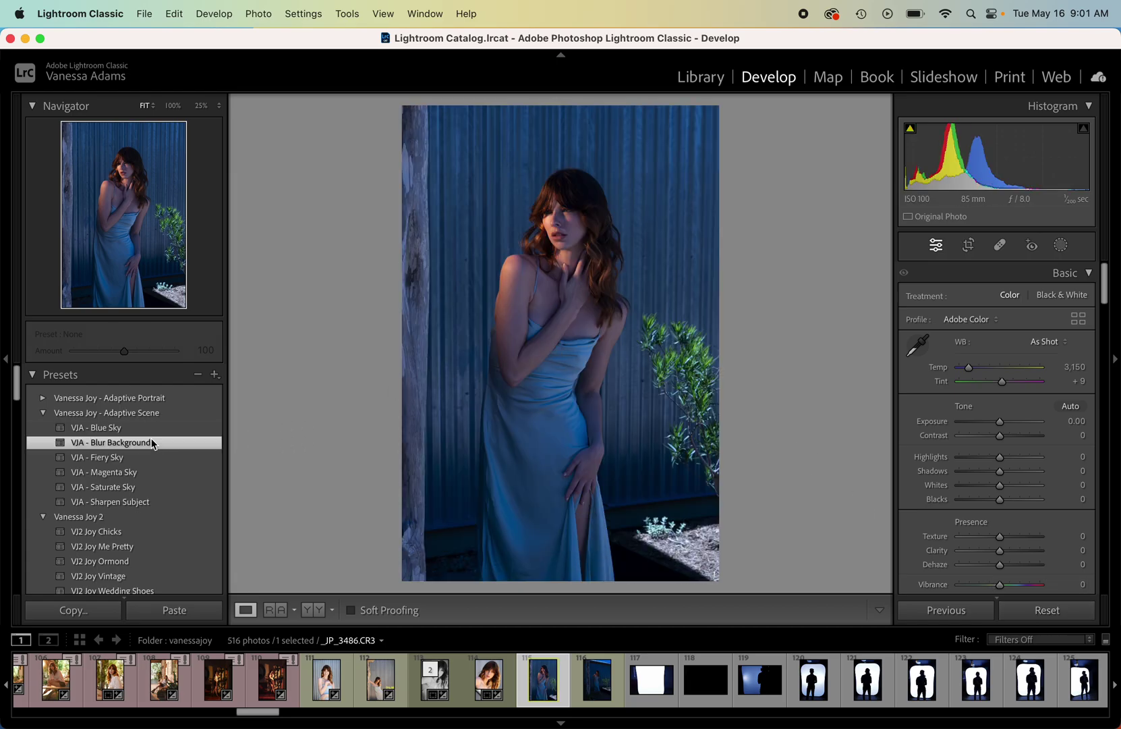
mouse_move(126, 357)
mouse_down()
mouse_move(170, 354)
mouse_move(54, 347)
mouse_move(226, 366)
mouse_move(50, 345)
mouse_move(214, 370)
mouse_move(71, 350)
mouse_move(200, 369)
mouse_move(75, 353)
mouse_move(155, 353)
mouse_move(115, 351)
mouse_up()
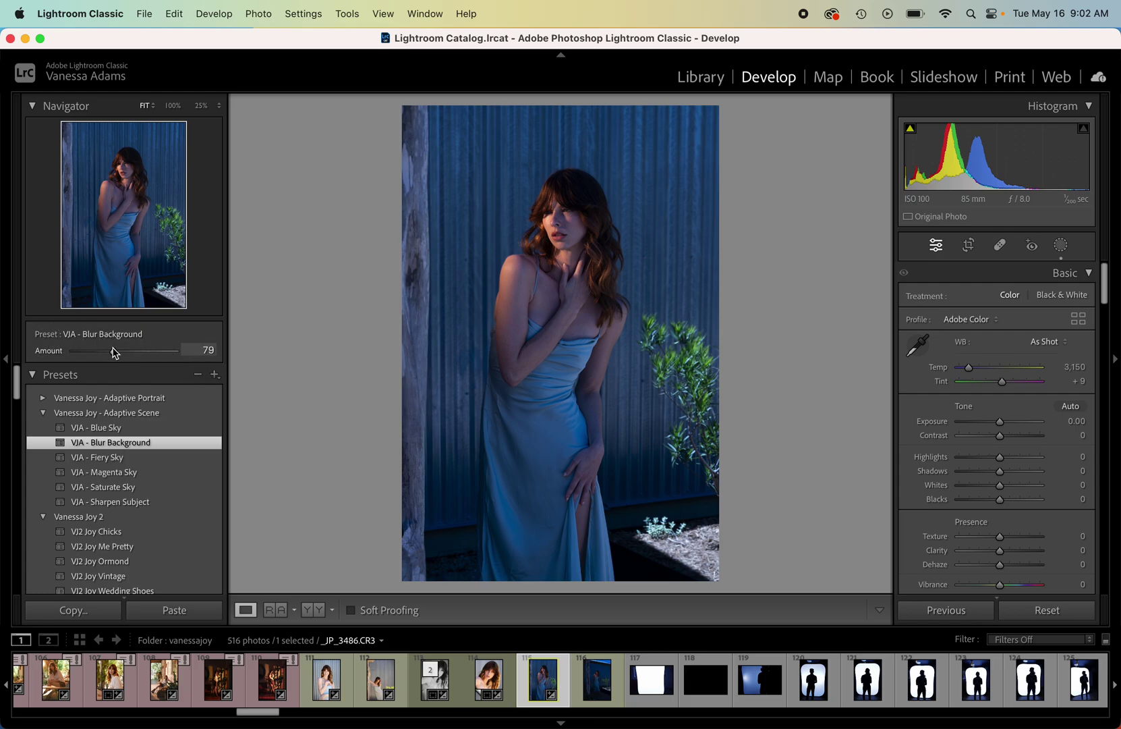
click(146, 500)
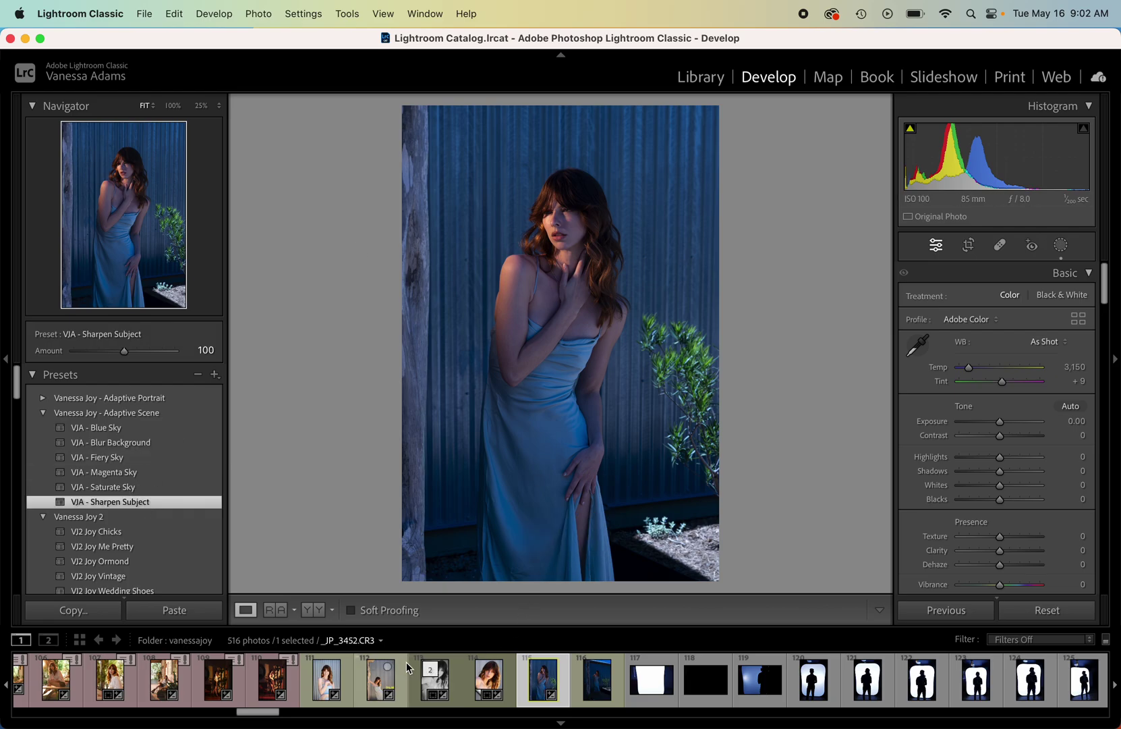
scroll(409, 668, up, 6)
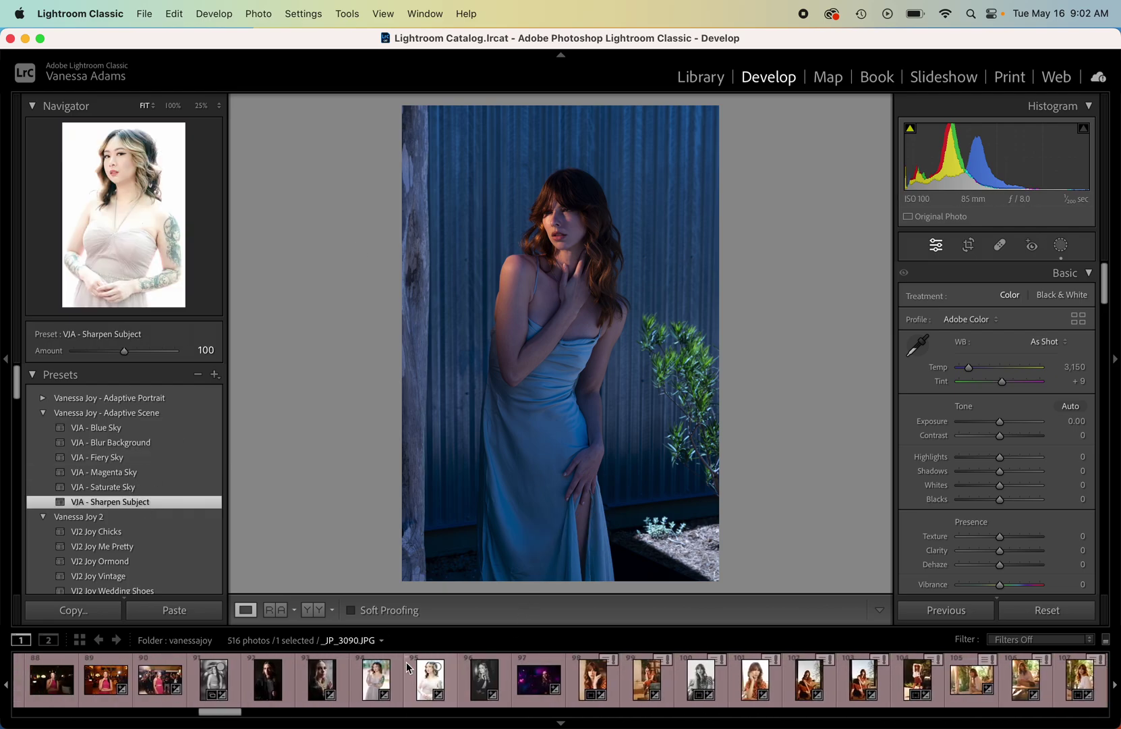
scroll(408, 668, up, 5)
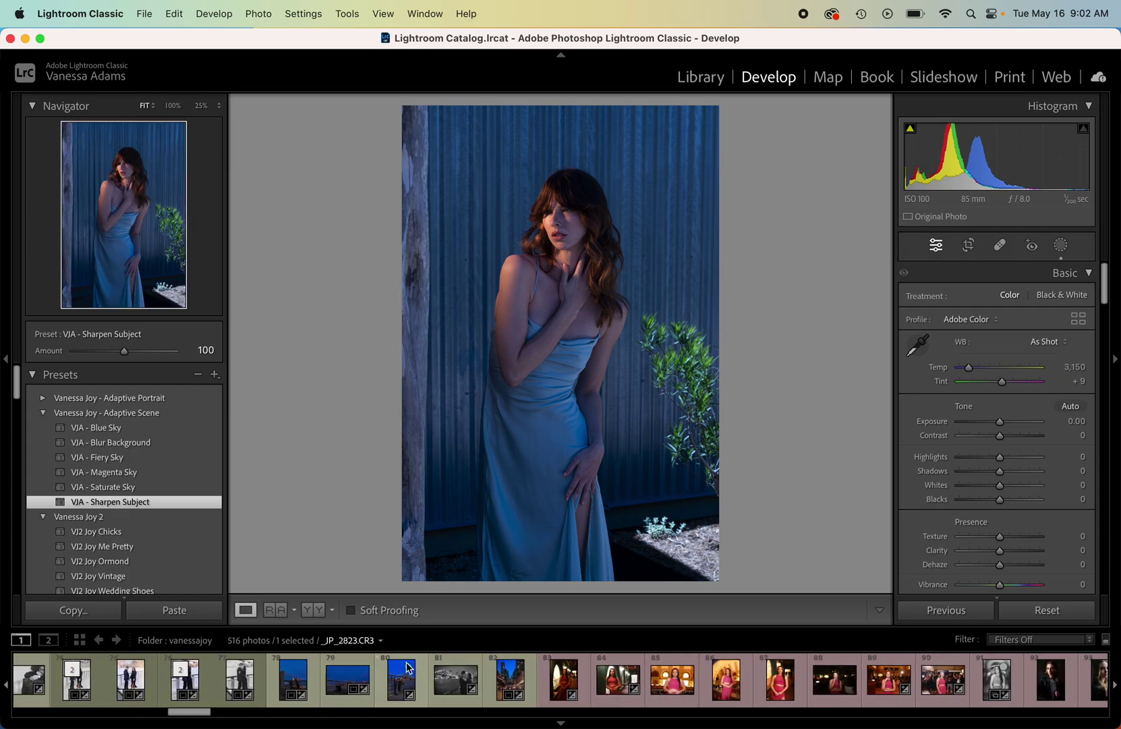
scroll(408, 668, up, 2)
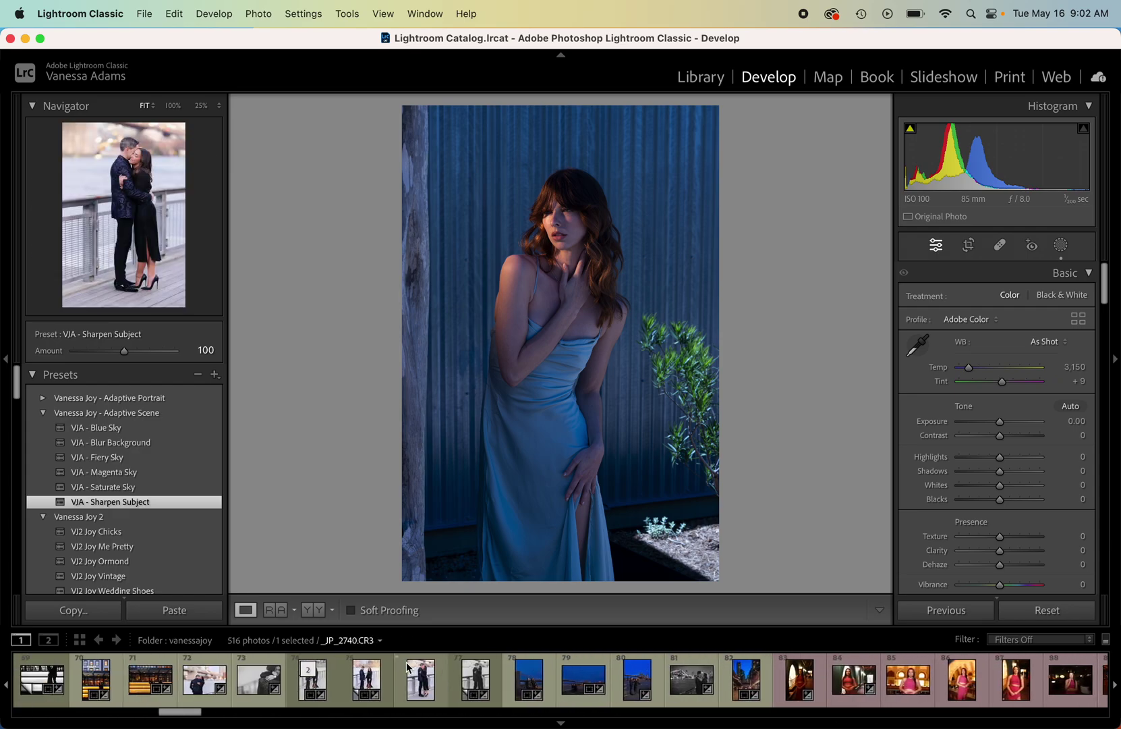
click(658, 686)
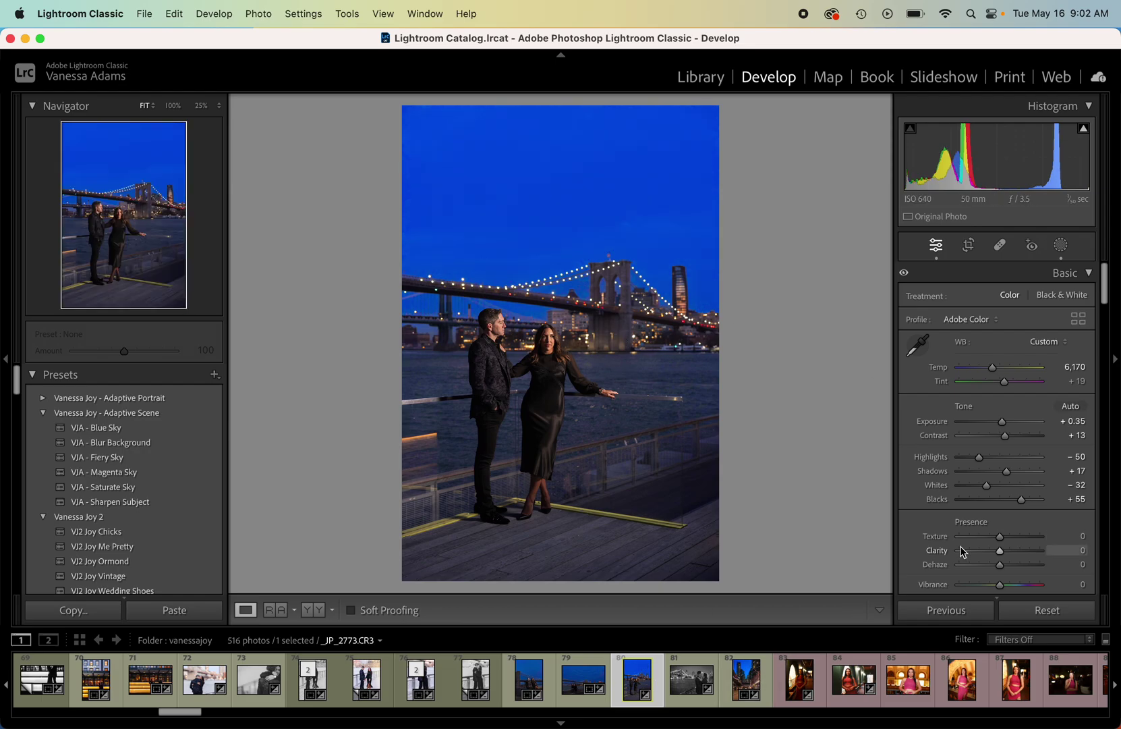
click(1031, 611)
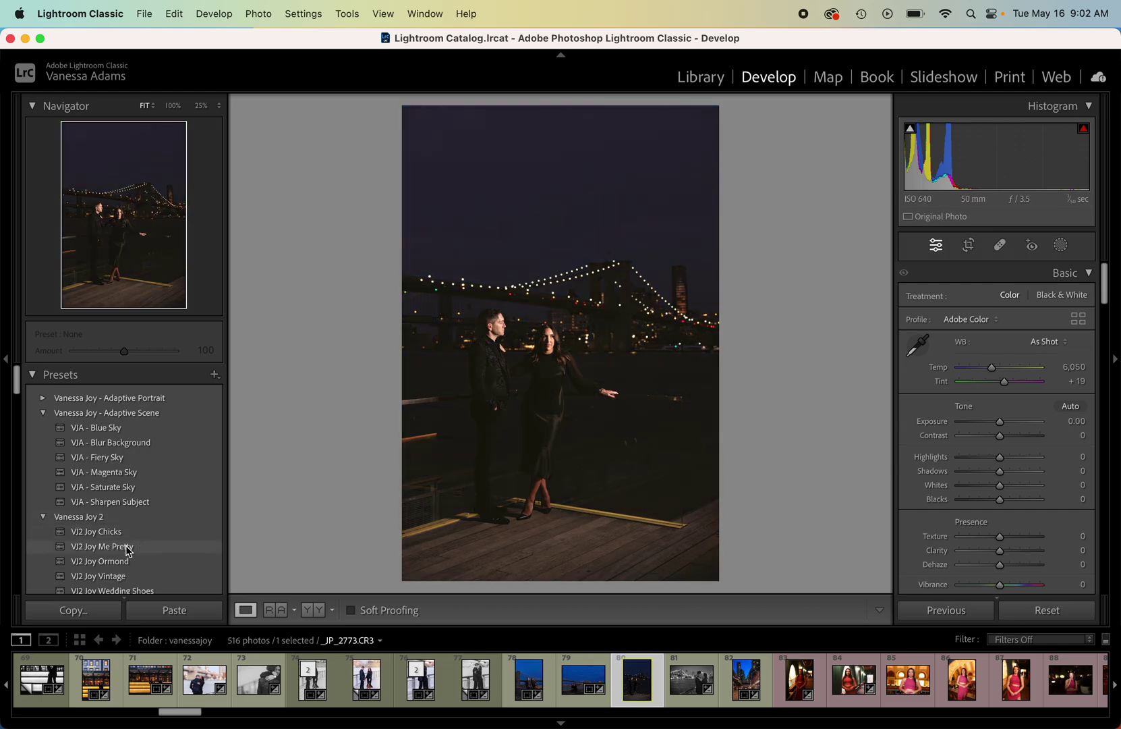
scroll(128, 533, down, 4)
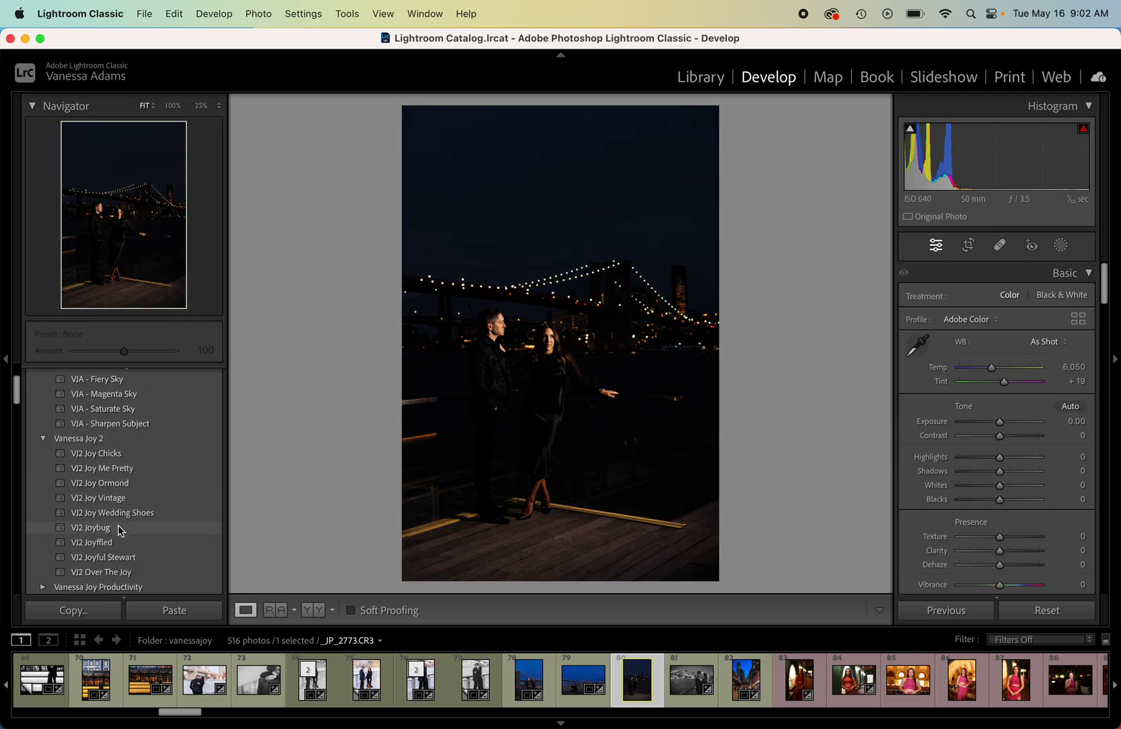
scroll(119, 558, down, 3)
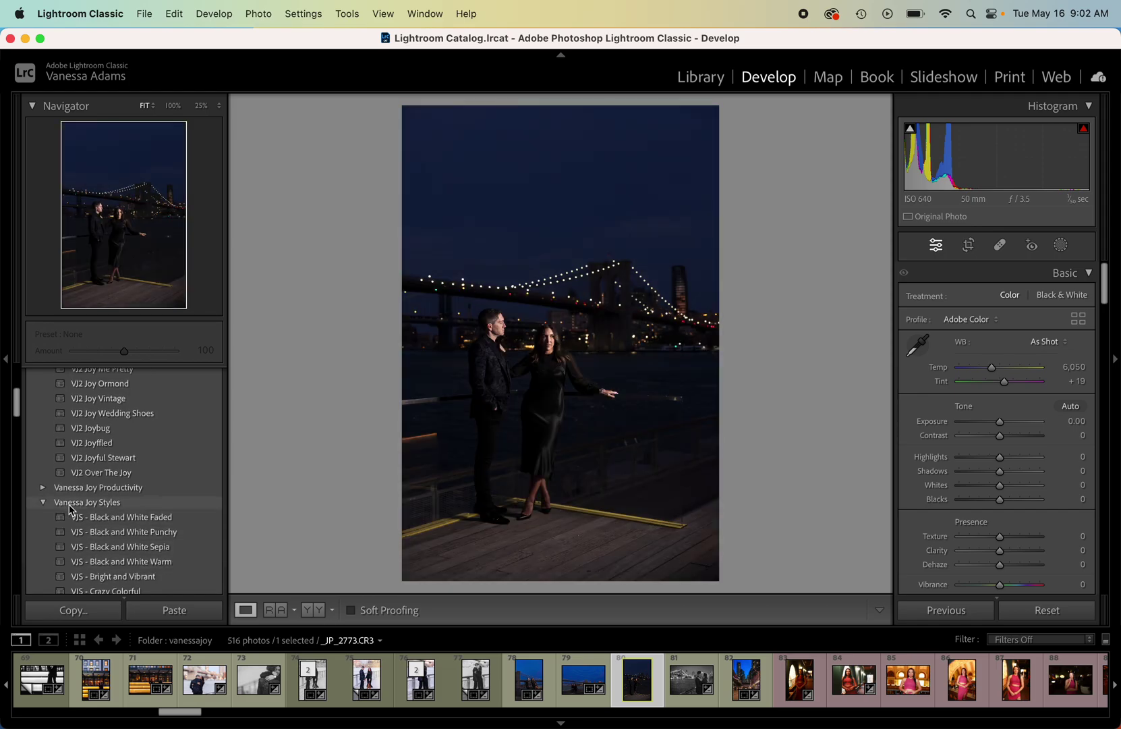
scroll(119, 554, down, 3)
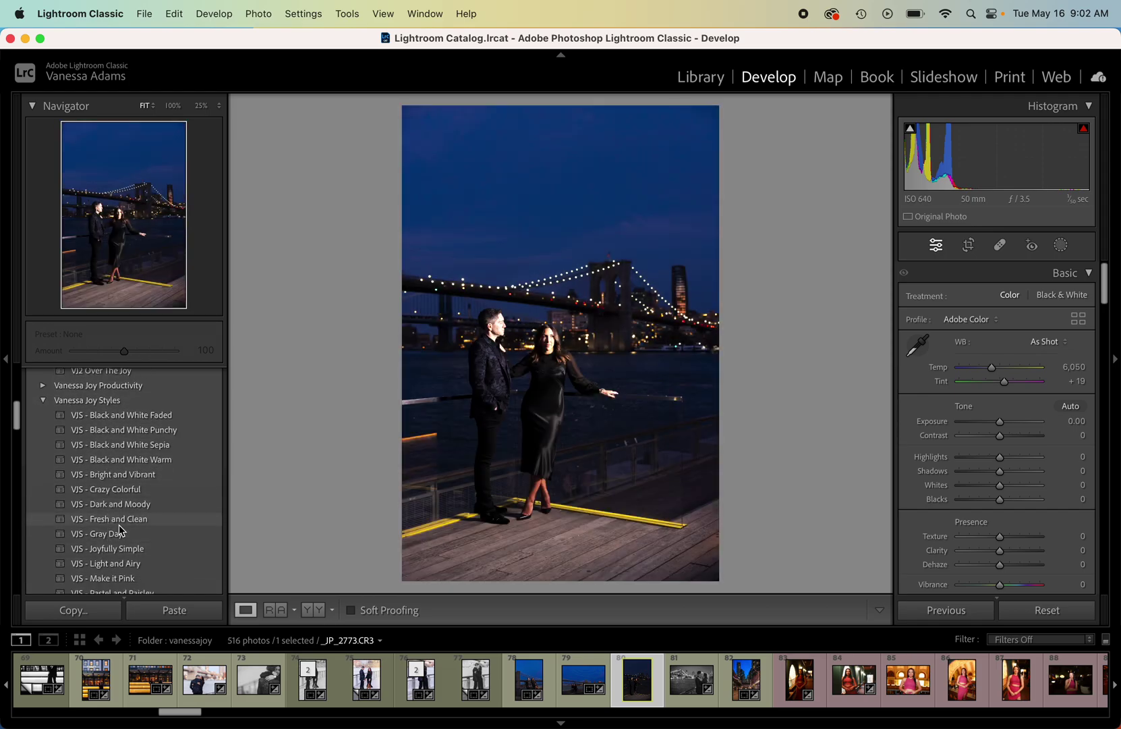
scroll(149, 443, up, 5)
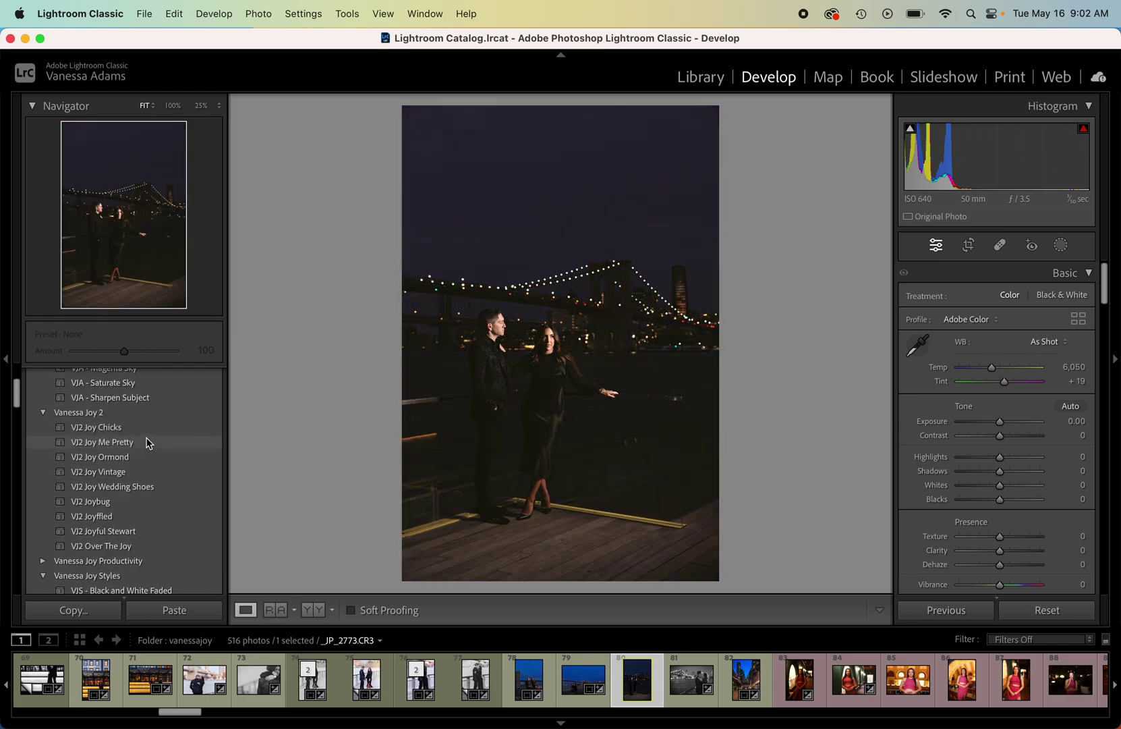
- Apply the Vanessa Joy Productivity presets Lighten Shadows More and Exposure +0.5
click(42, 561)
scroll(46, 565, down, 5)
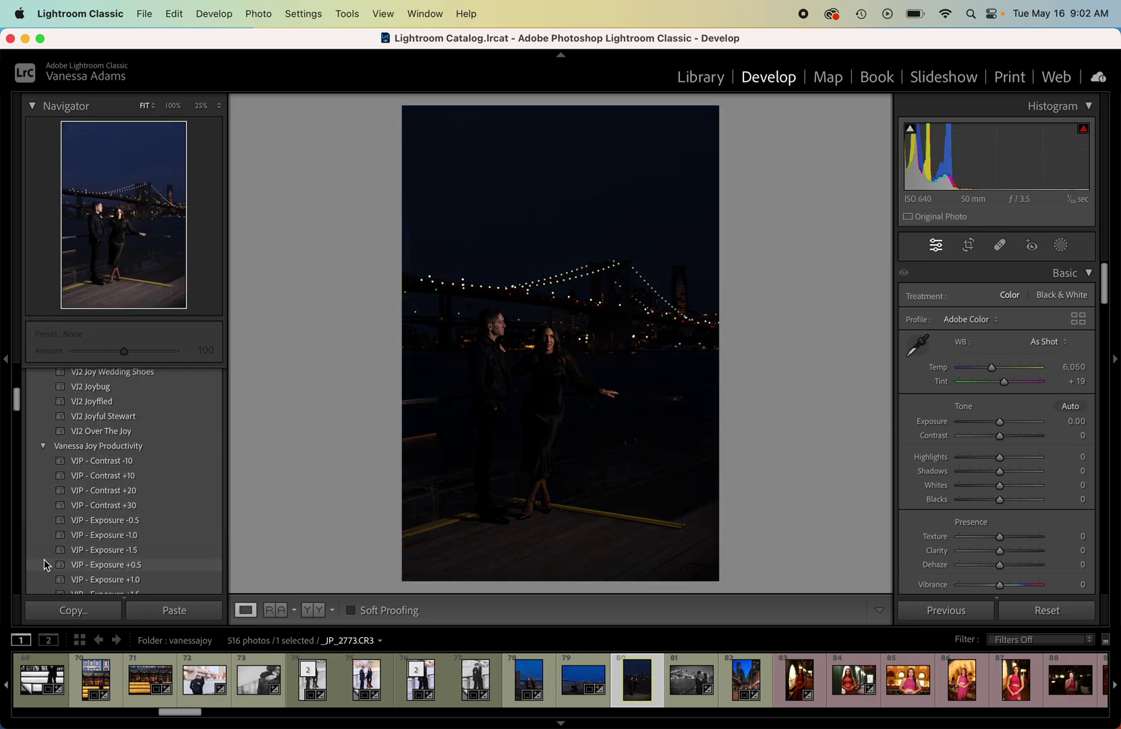
scroll(43, 563, up, 2)
scroll(43, 563, down, 6)
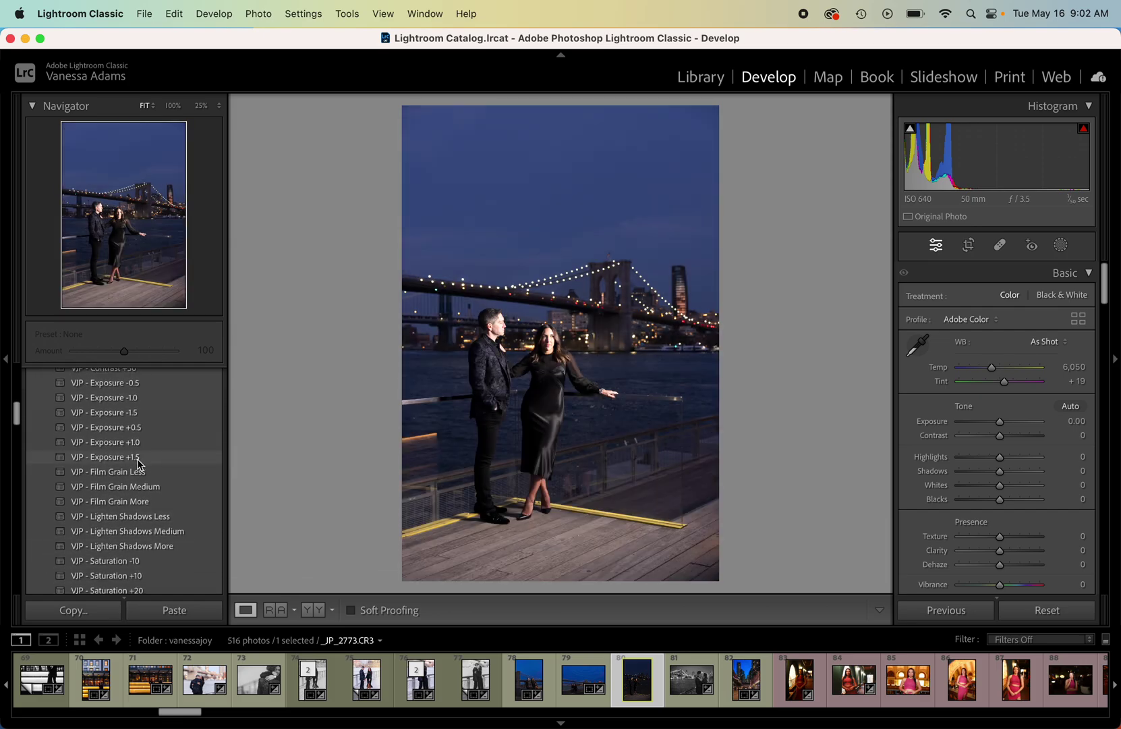
scroll(140, 445, down, 1)
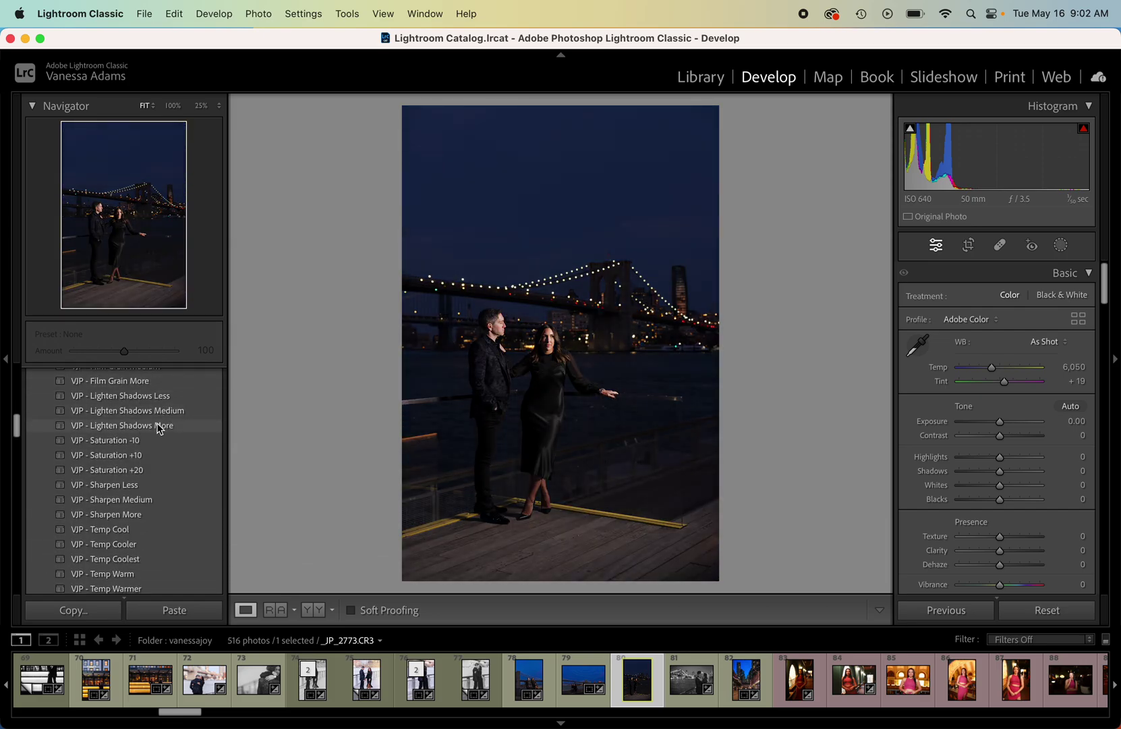
click(160, 426)
scroll(160, 429, down, 6)
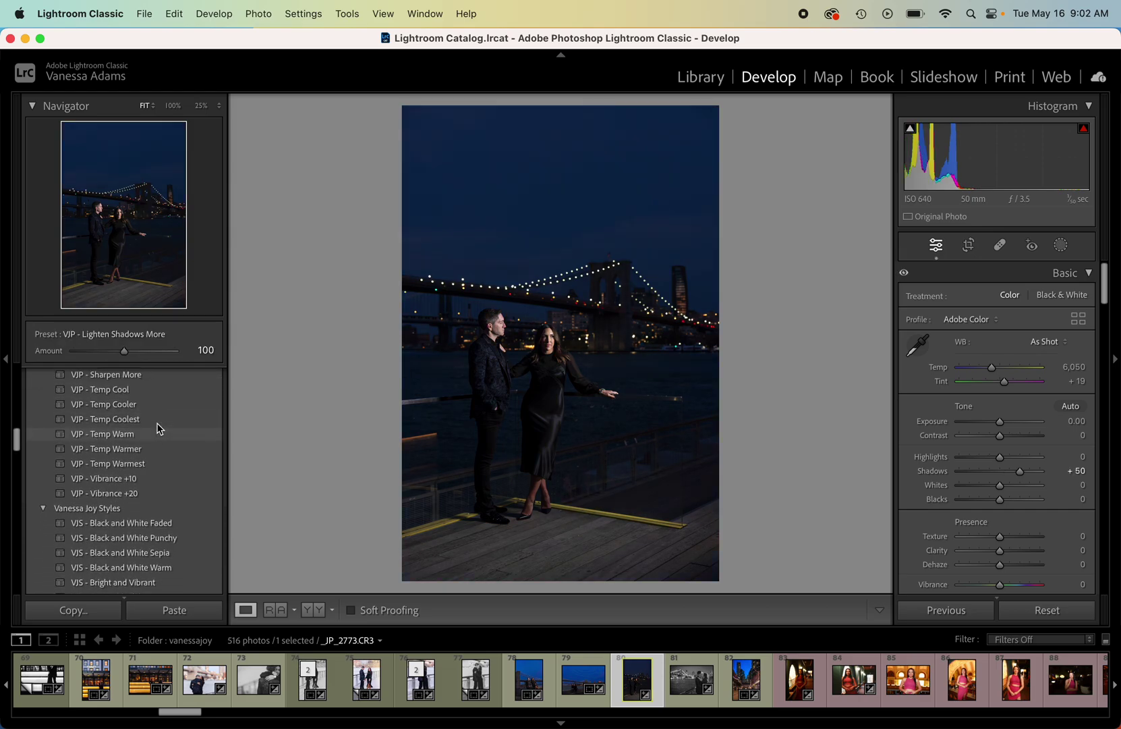
scroll(160, 429, up, 12)
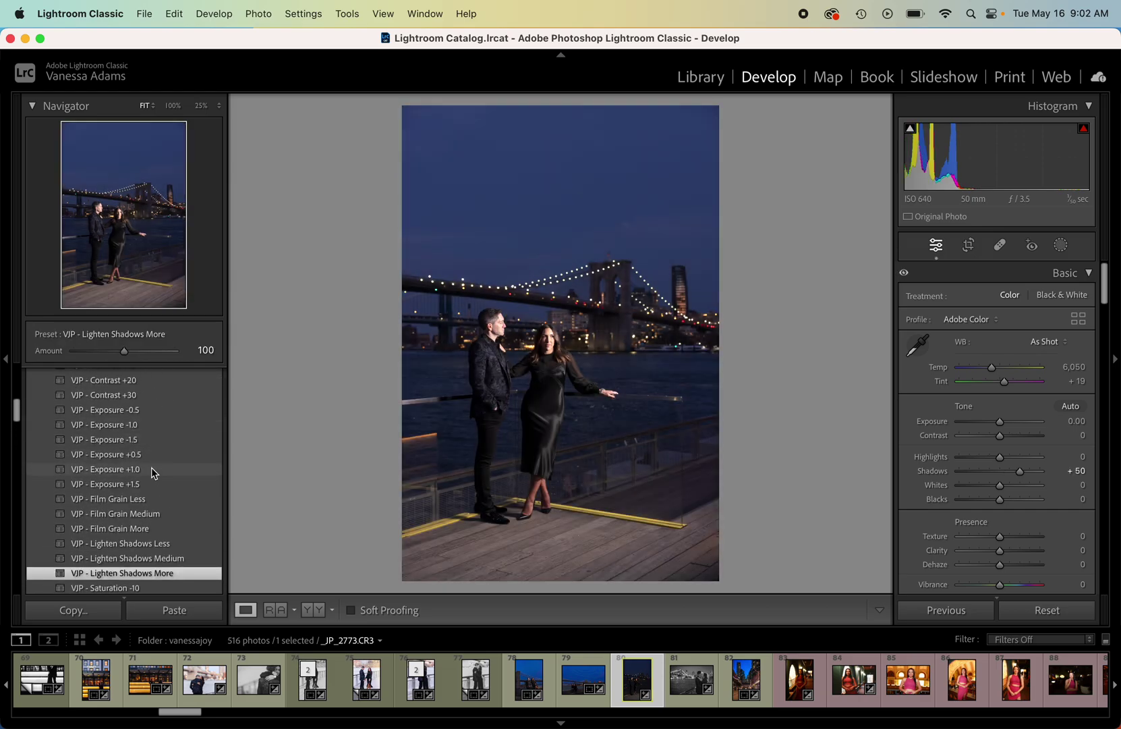
click(156, 454)
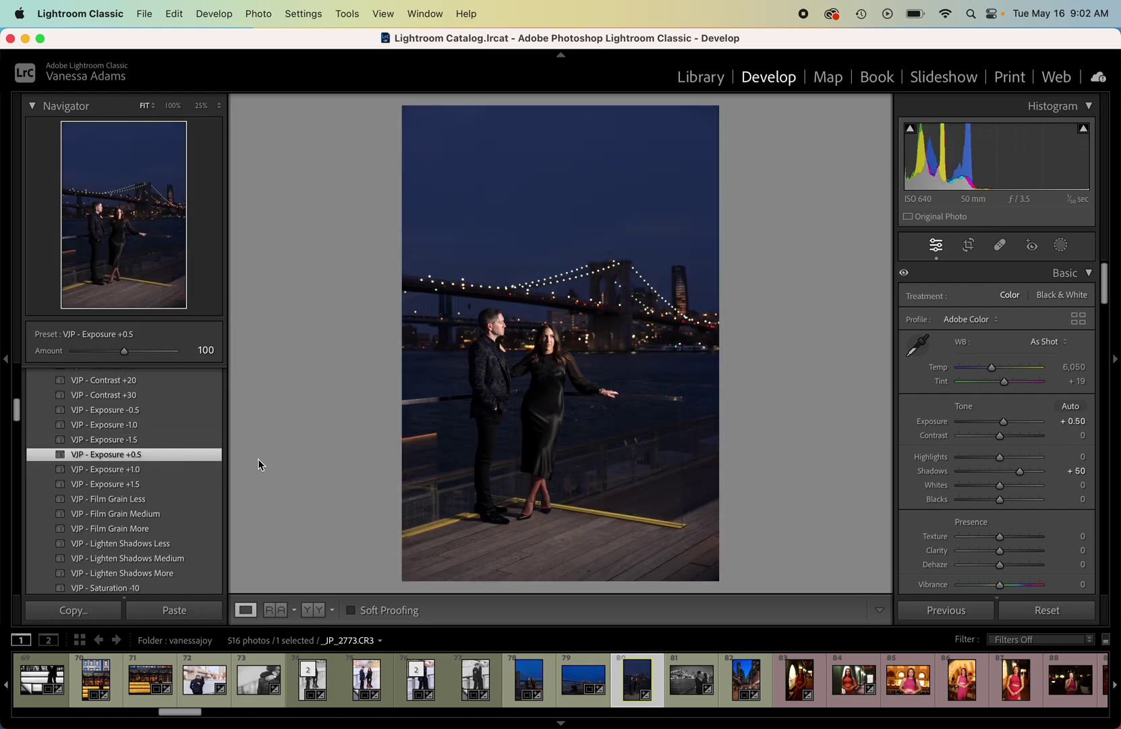
- Set Shadows +94, Blacks +14, Highlights -34 and Whites -30 in Basic
click(1040, 471)
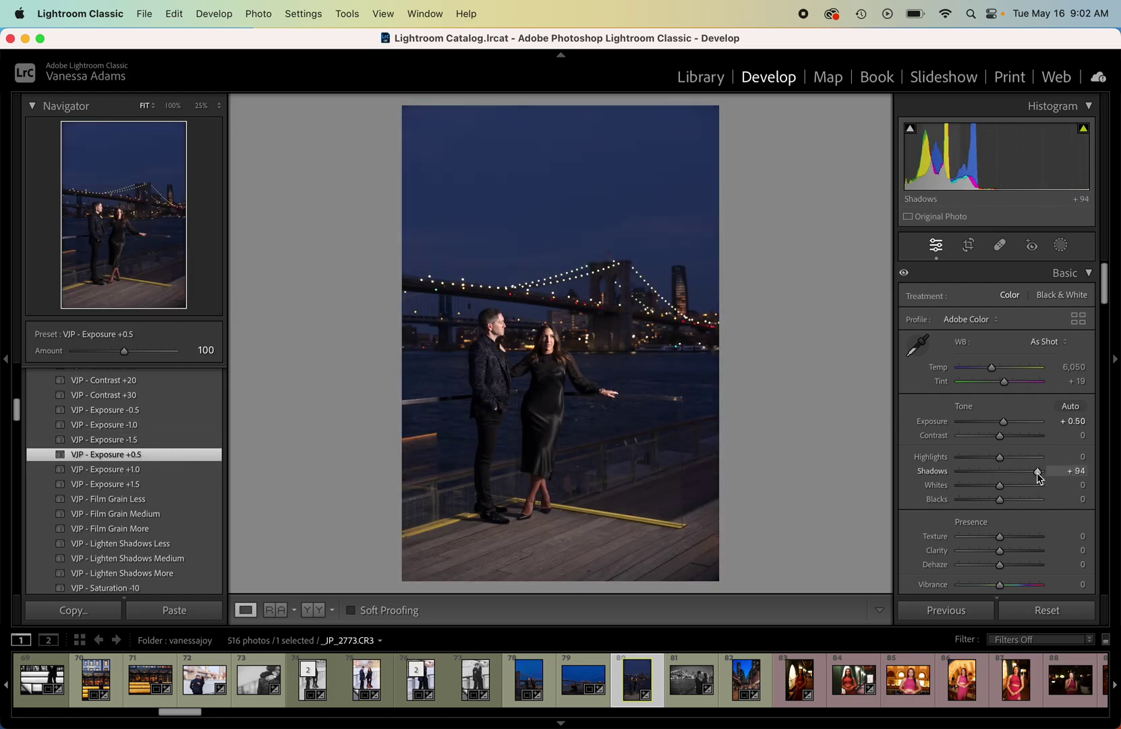
click(1001, 502)
drag(1001, 502, 1006, 500)
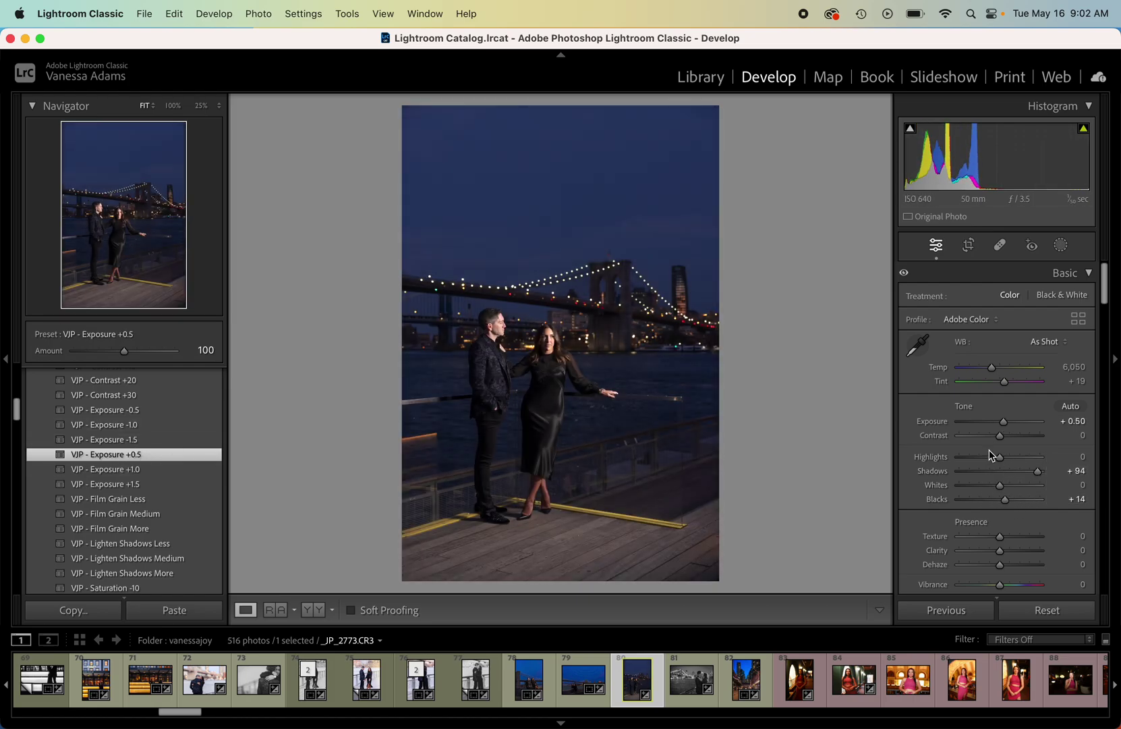
click(986, 457)
click(988, 485)
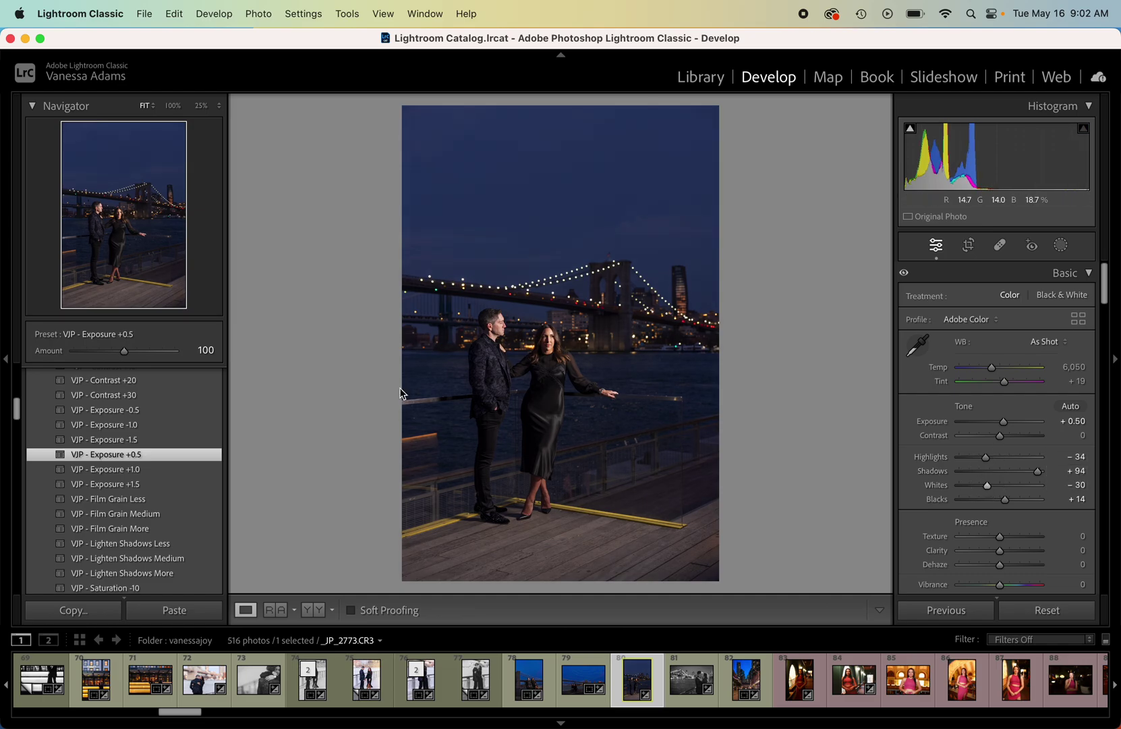
scroll(155, 459, up, 10)
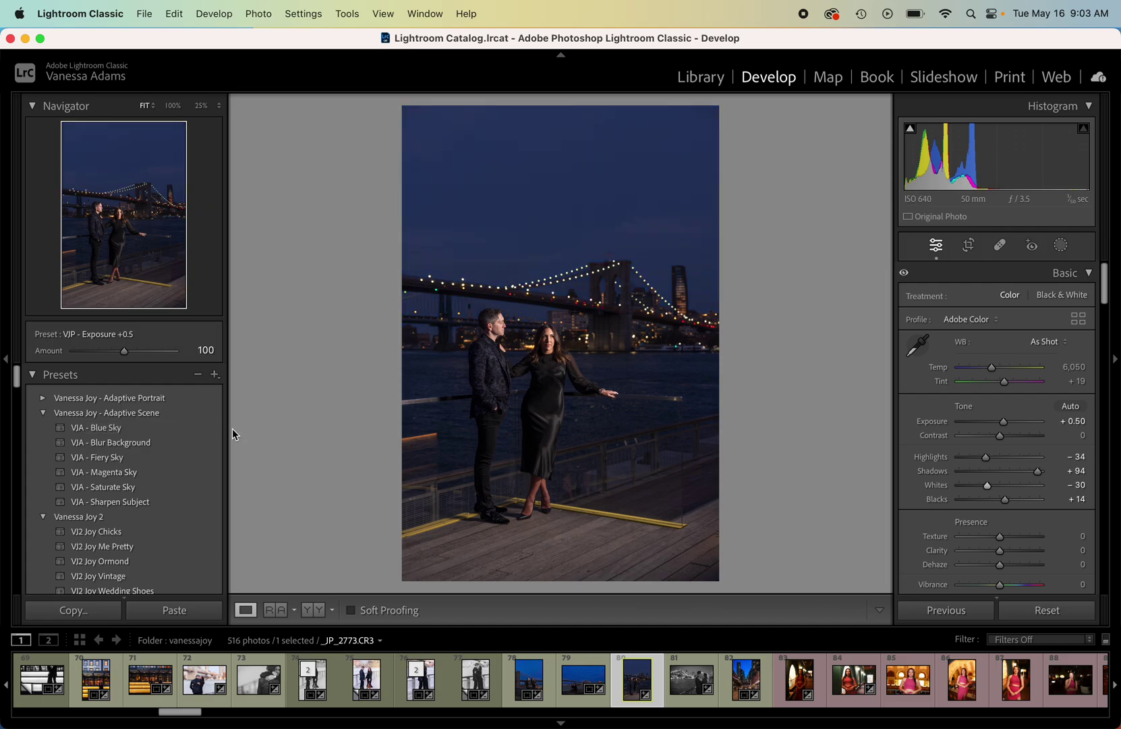
- Apply VJA - Blue Sky to the night bridge photo at amount 38
click(180, 427)
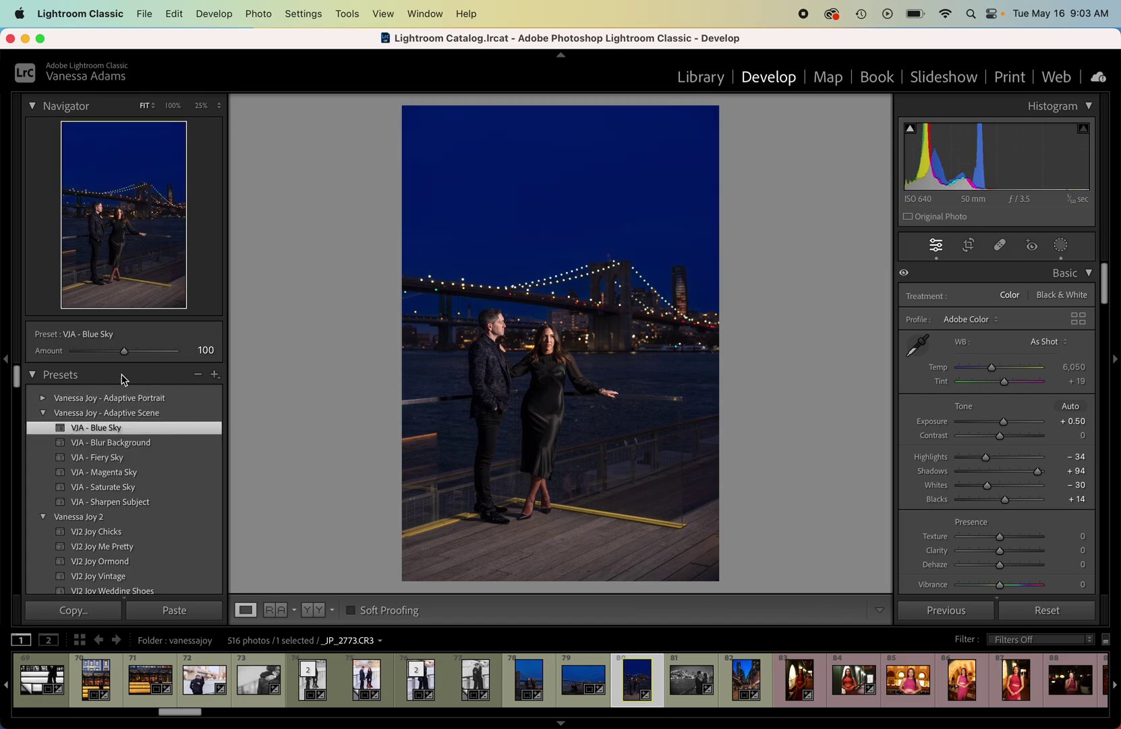
click(100, 352)
mouse_move(99, 356)
mouse_down()
mouse_move(138, 352)
mouse_move(70, 353)
mouse_move(93, 355)
mouse_up()
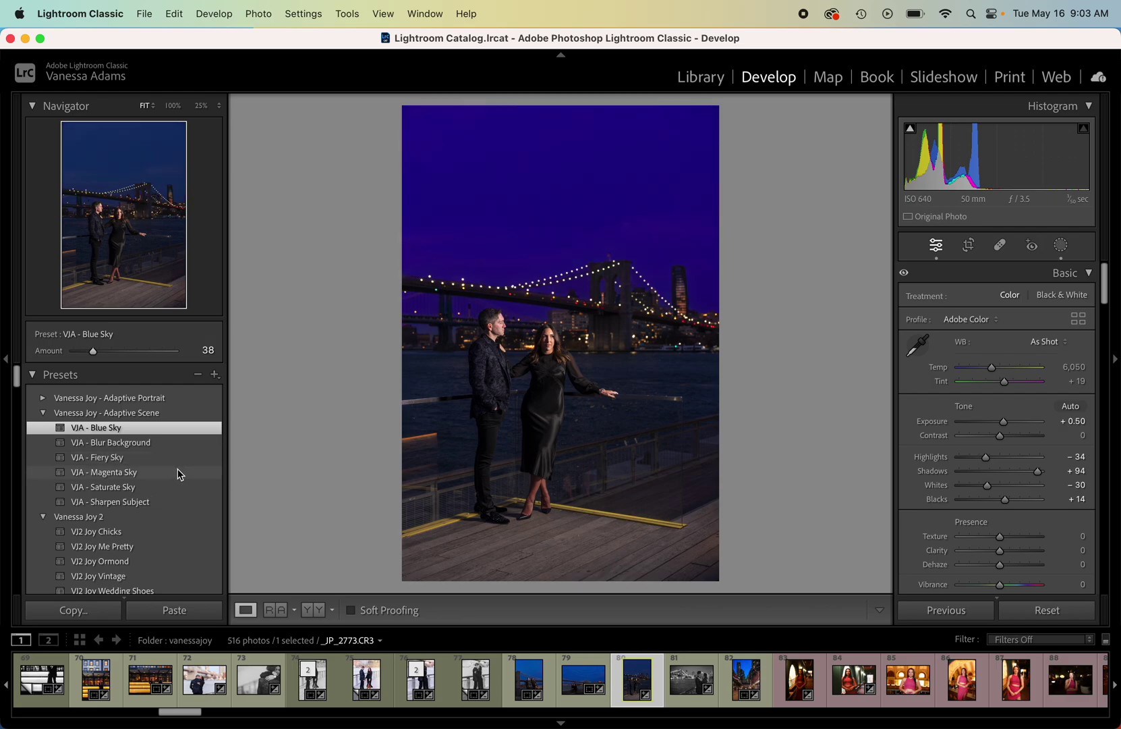
- Swap to VJA - Magenta Sky at amount 30, then open the embracing couple photo
click(175, 471)
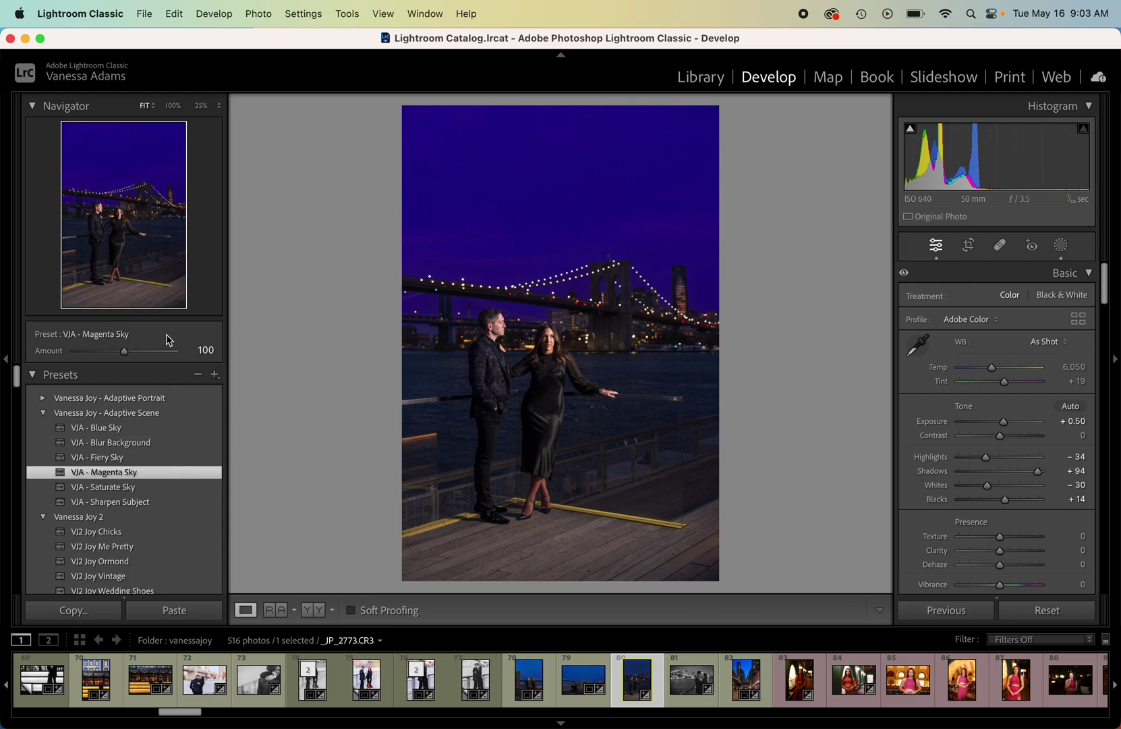
click(165, 357)
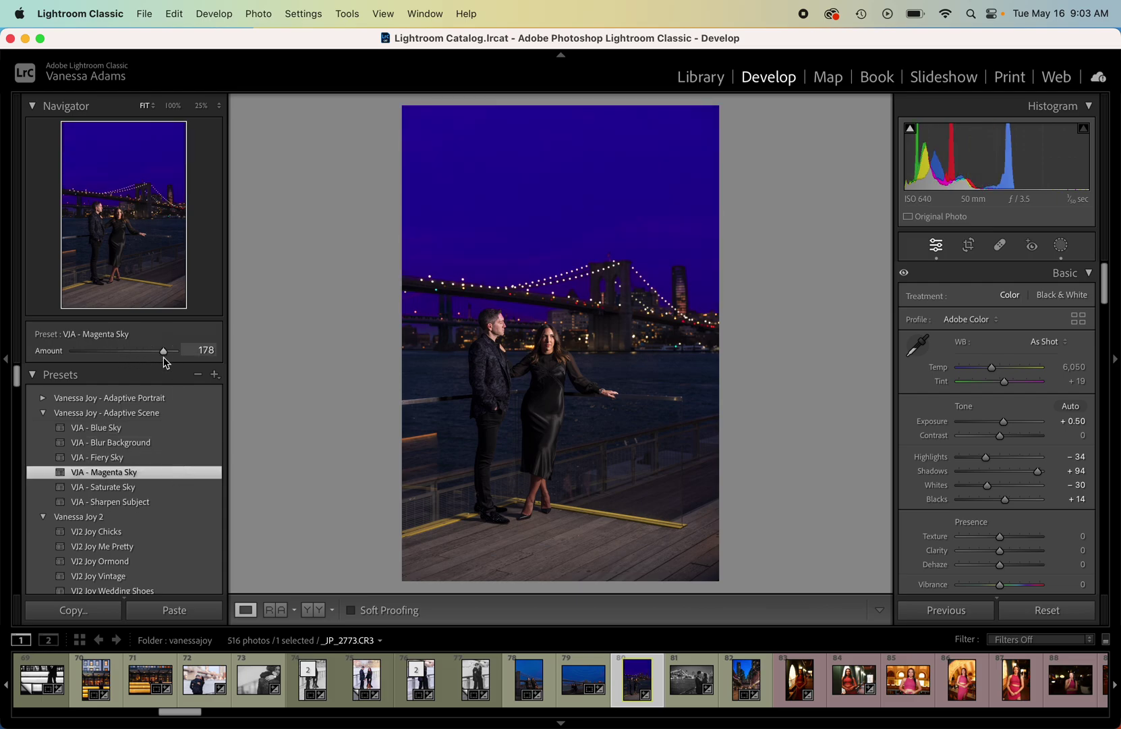
drag(164, 356, 90, 352)
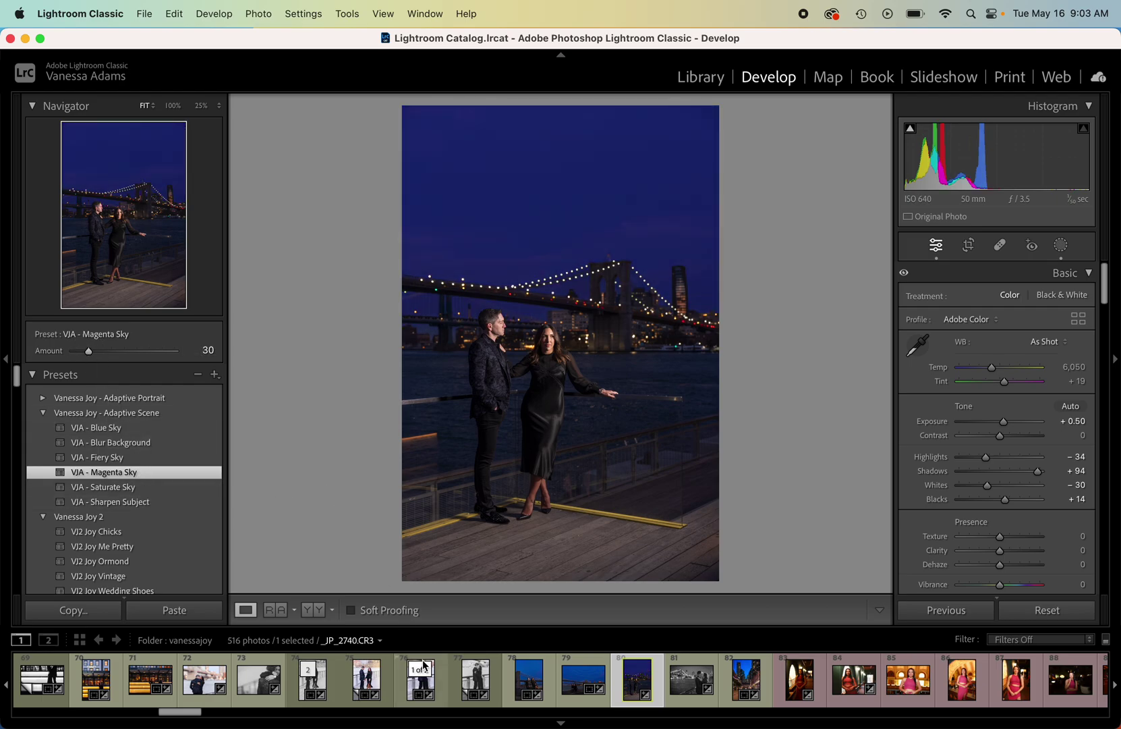
click(191, 680)
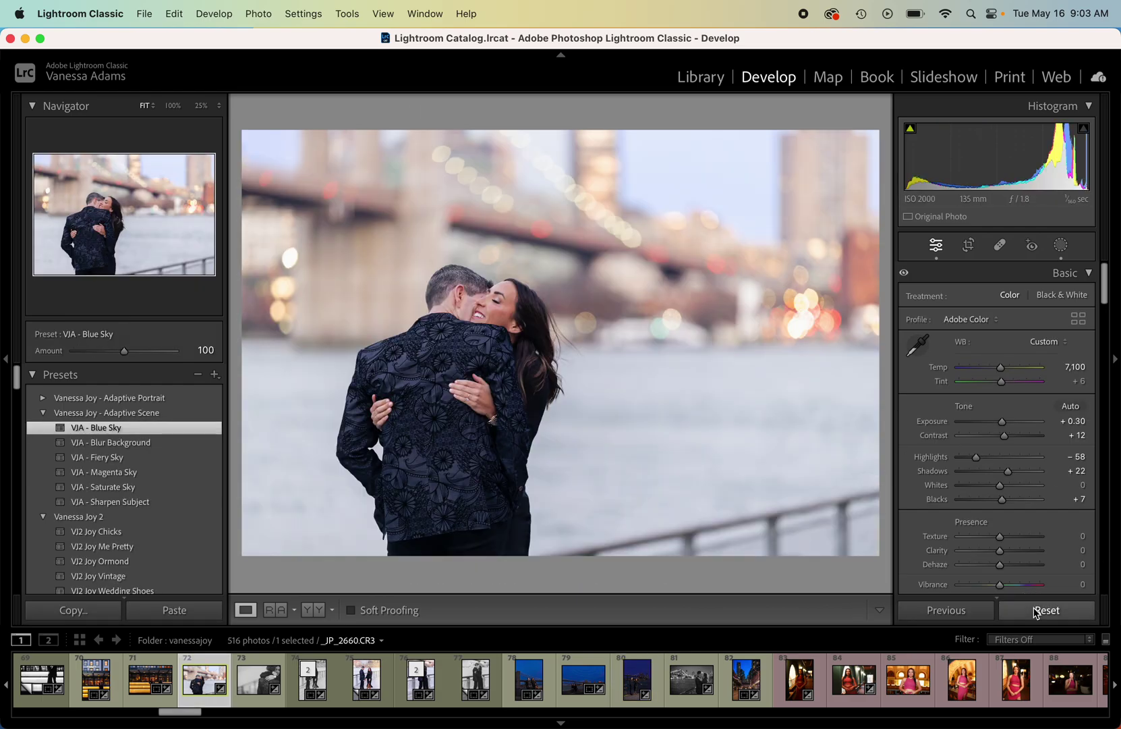
- Reset the couple photo and apply VJA - Blue Sky at amount 197
click(1047, 609)
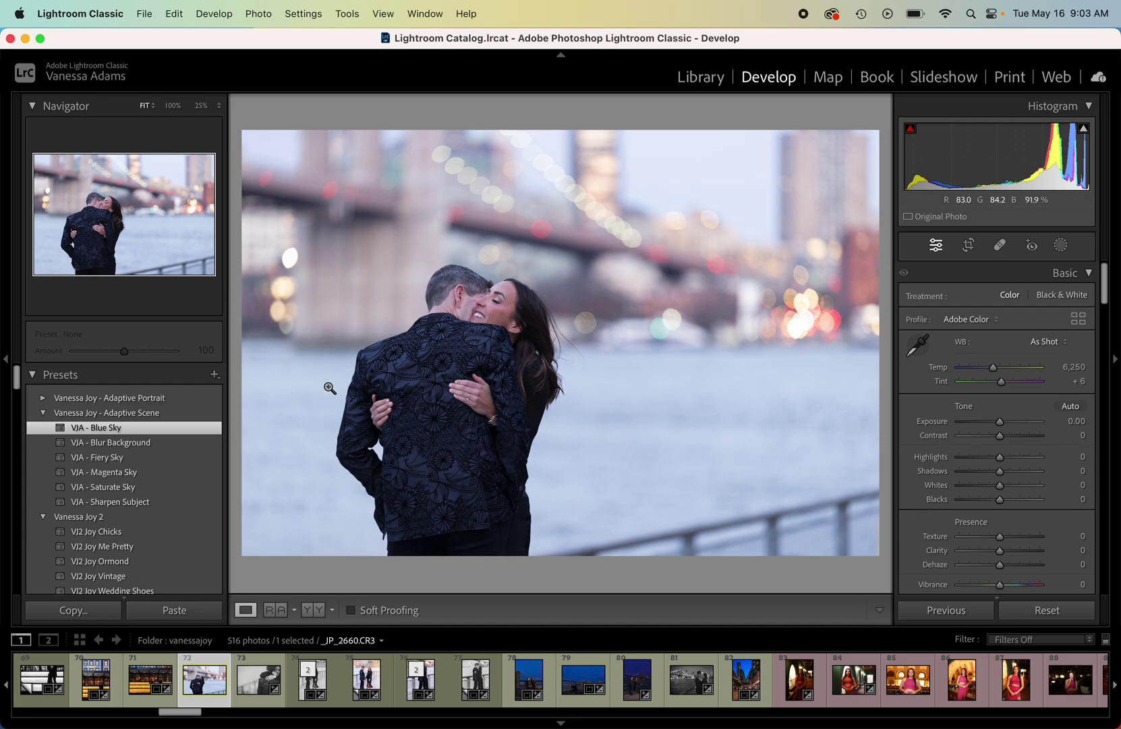
click(181, 444)
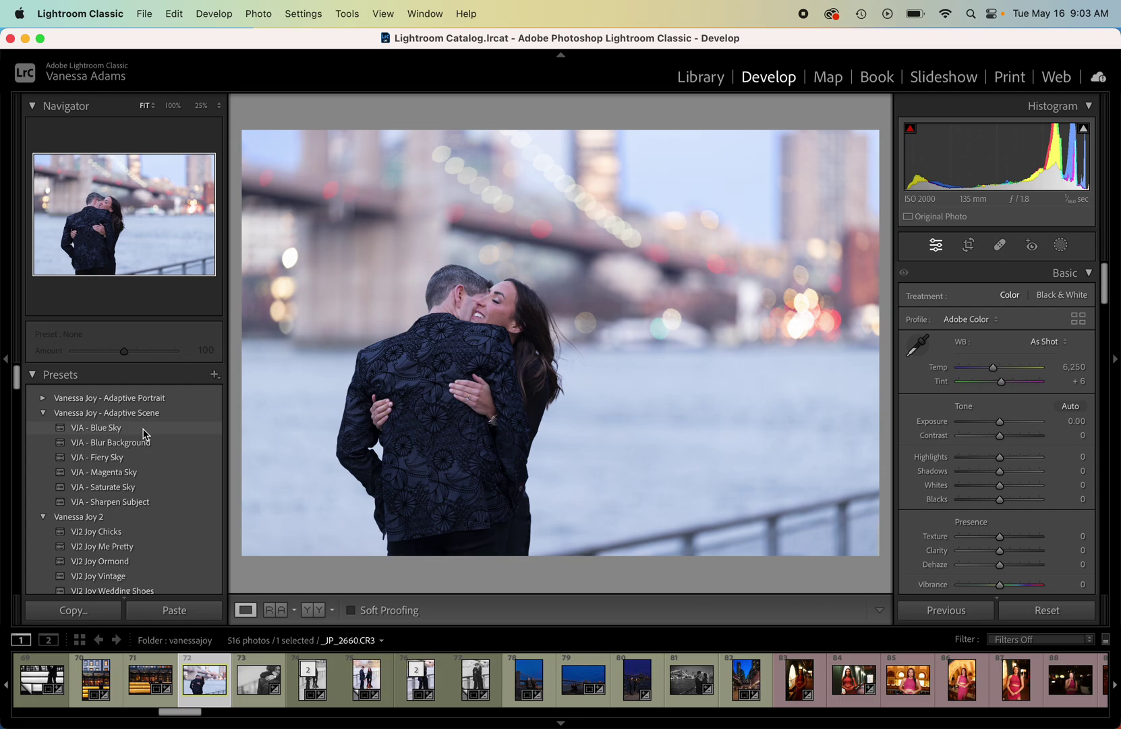
click(206, 428)
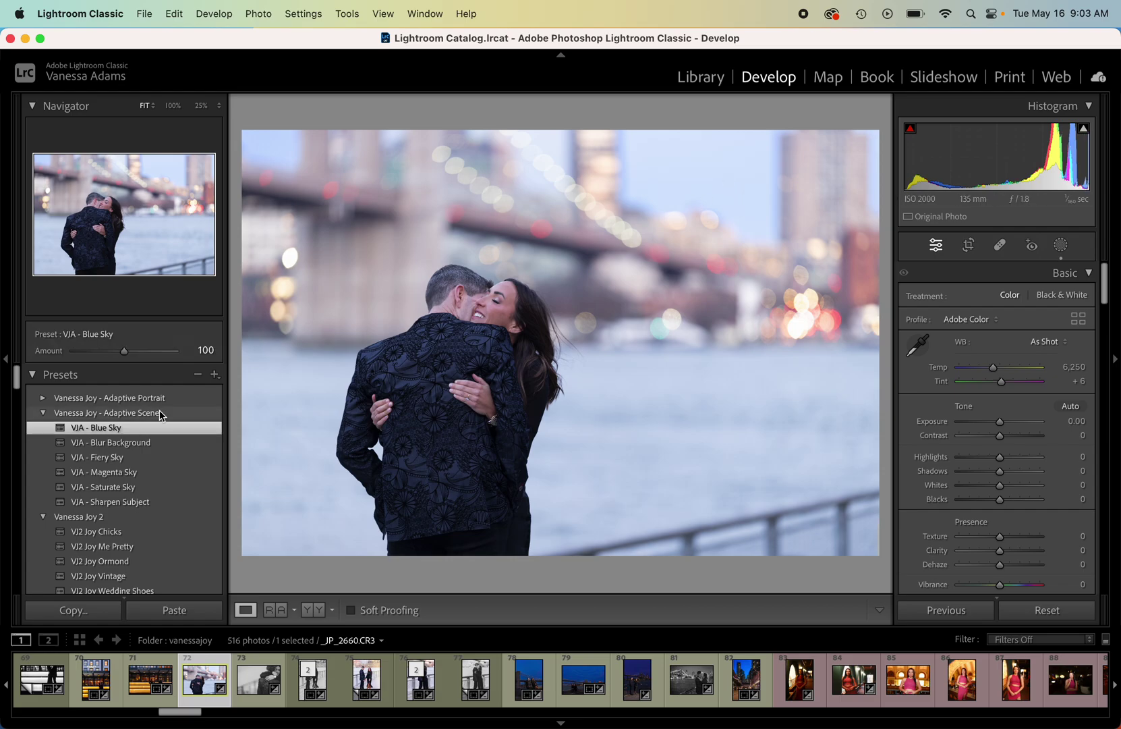
mouse_move(168, 352)
mouse_down()
mouse_move(51, 352)
mouse_move(173, 352)
mouse_up()
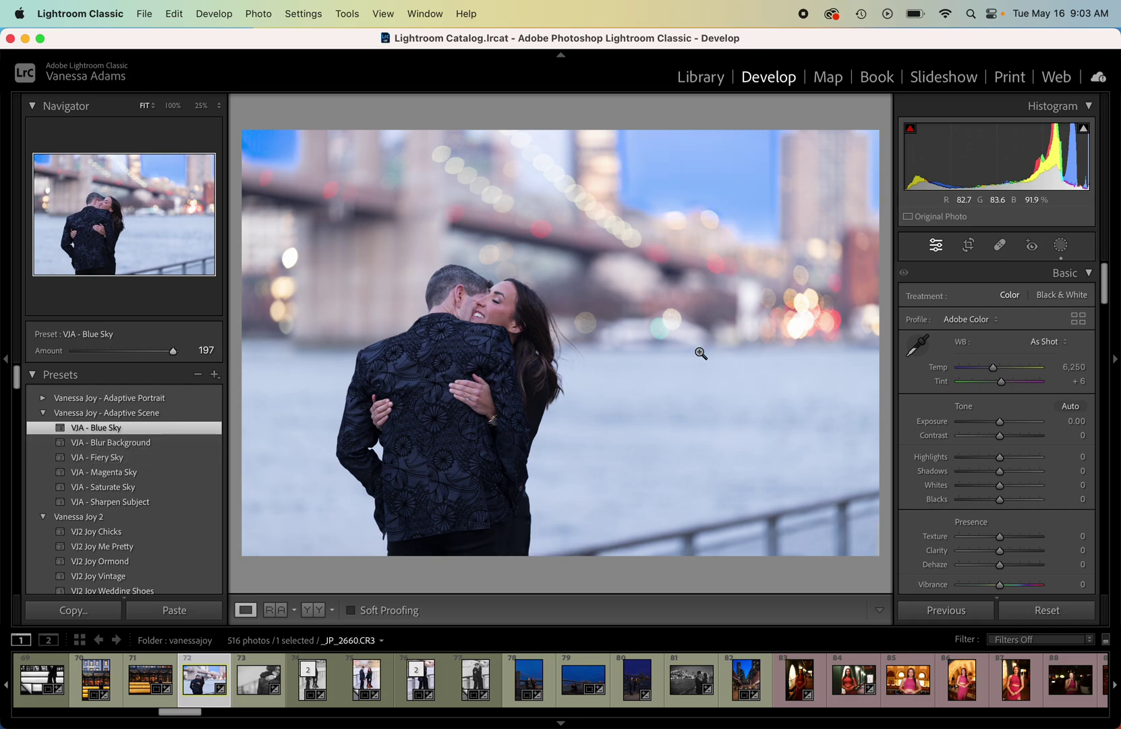
click(1061, 246)
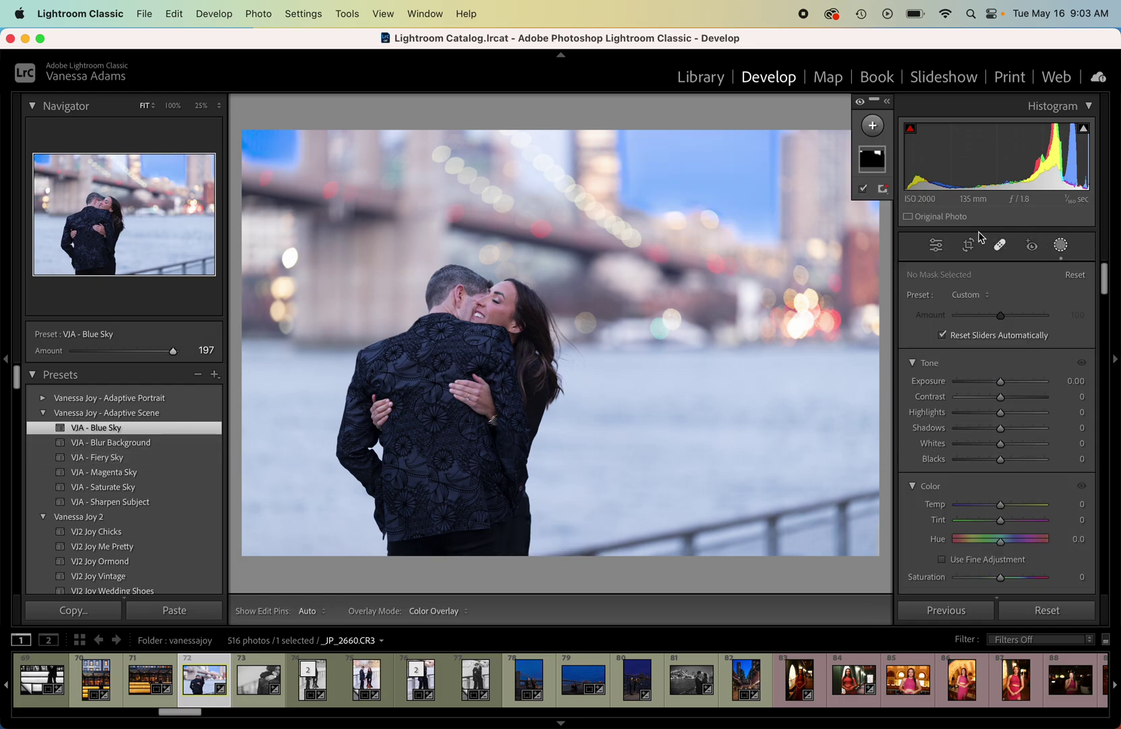
- Select the Blue Sky sky mask, brush over the sky, then reset to clear the mask
click(871, 163)
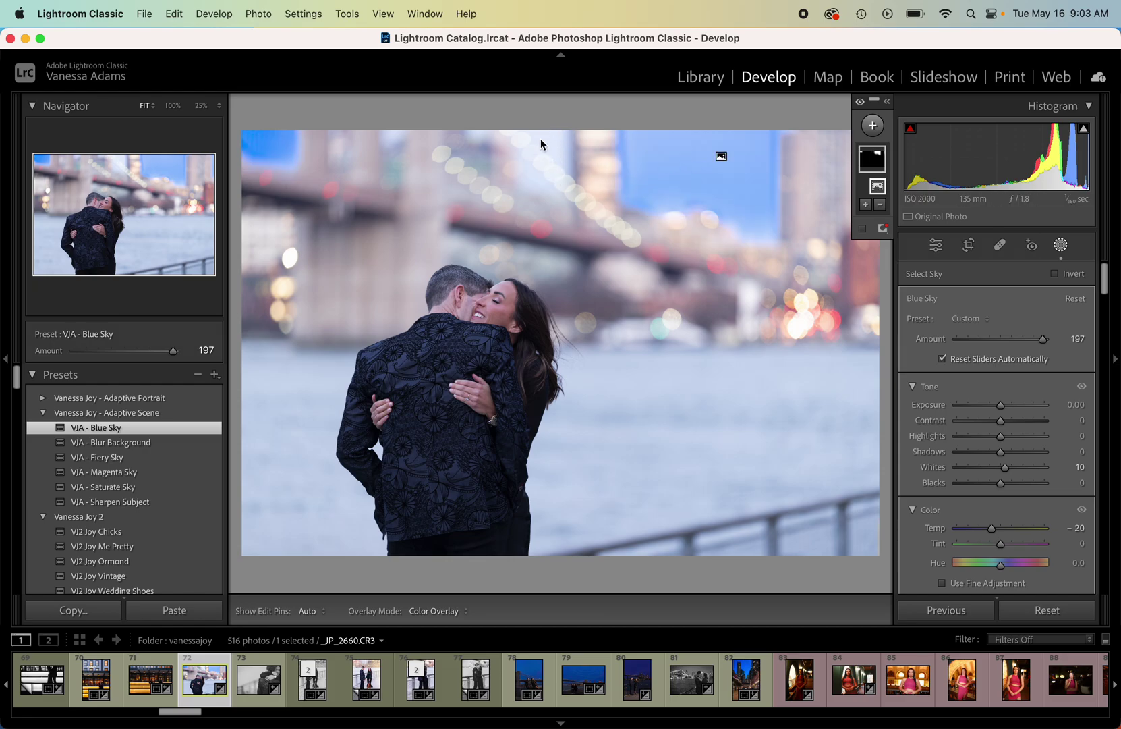
click(866, 204)
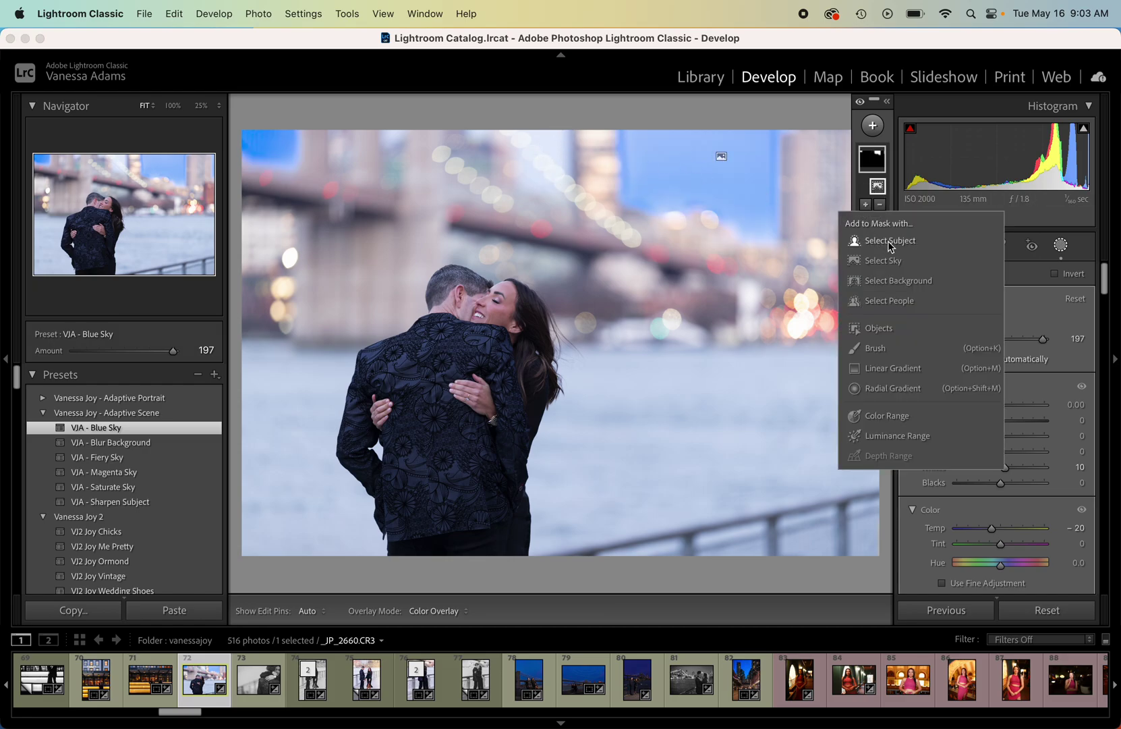
click(874, 351)
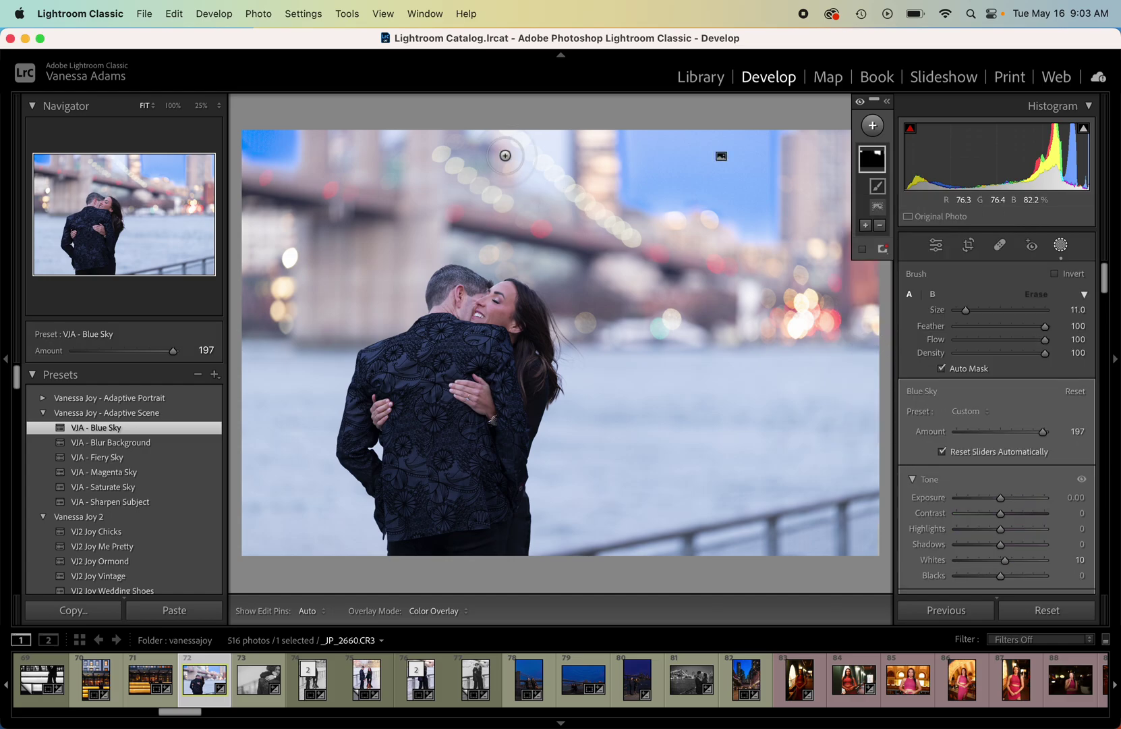
mouse_move(540, 149)
mouse_down()
mouse_move(542, 197)
mouse_move(559, 147)
mouse_move(560, 190)
mouse_move(519, 188)
mouse_move(521, 134)
mouse_up()
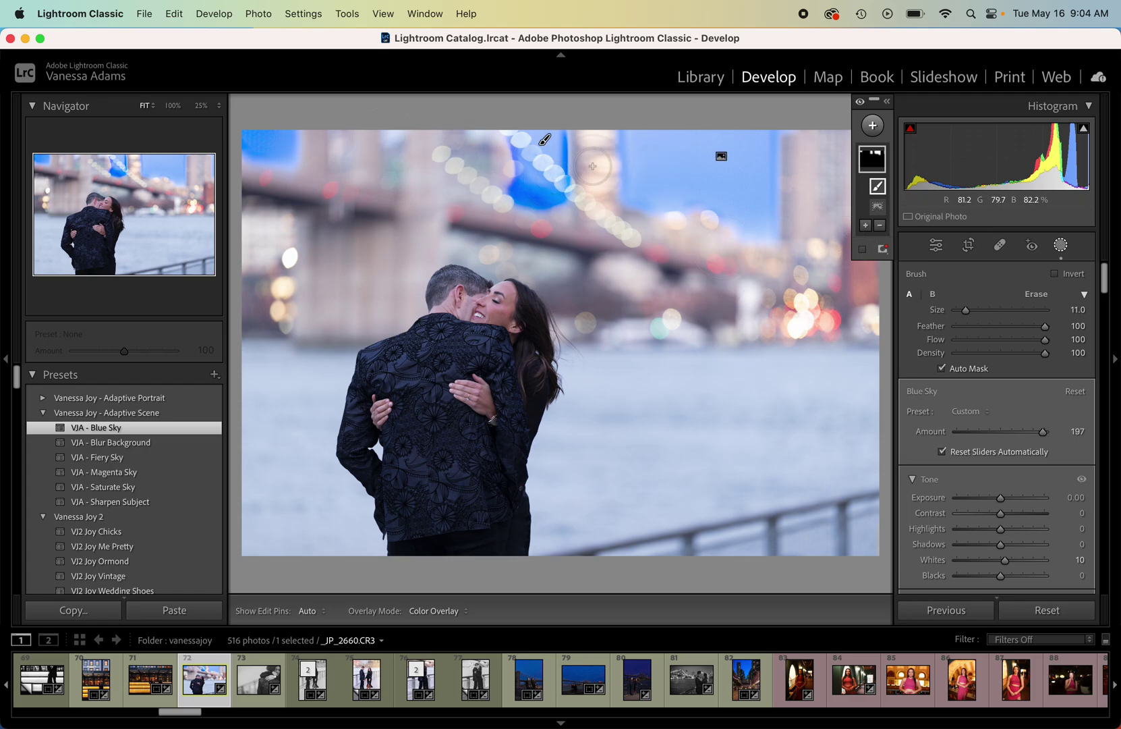
click(1045, 609)
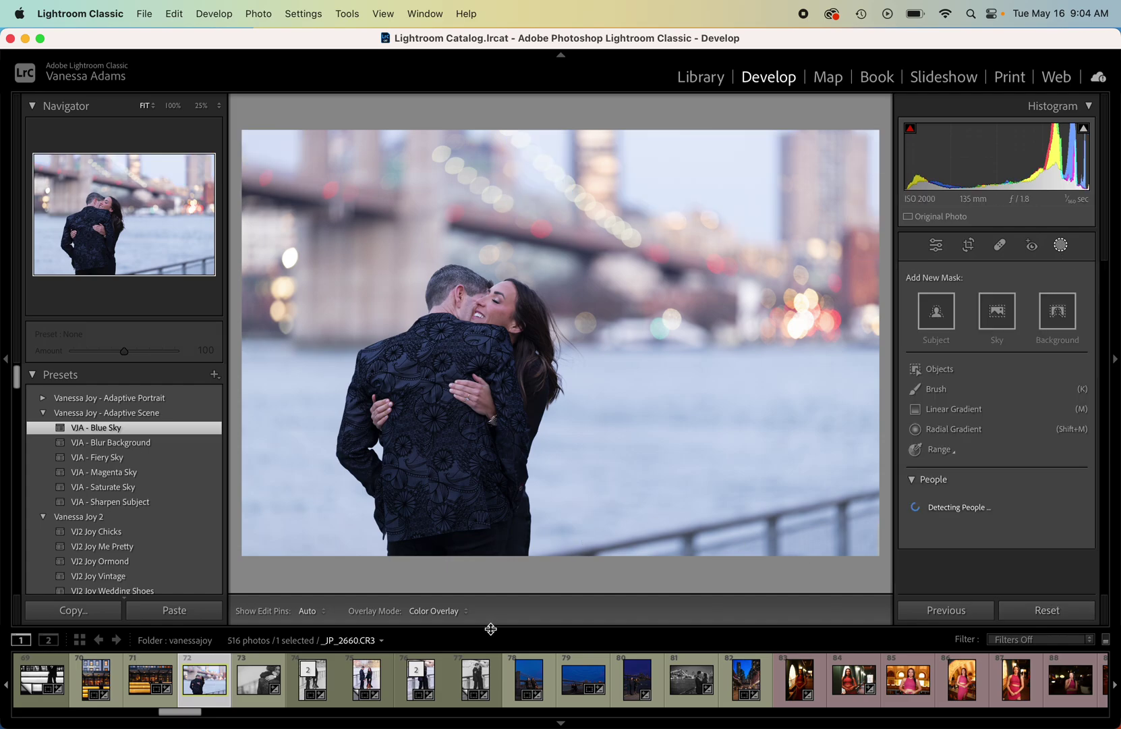
- Open _JP_3008.JPG, apply VJA - Enhance Portrait at 87, then add VJA - Blur Background at 100
scroll(509, 681, down, 3)
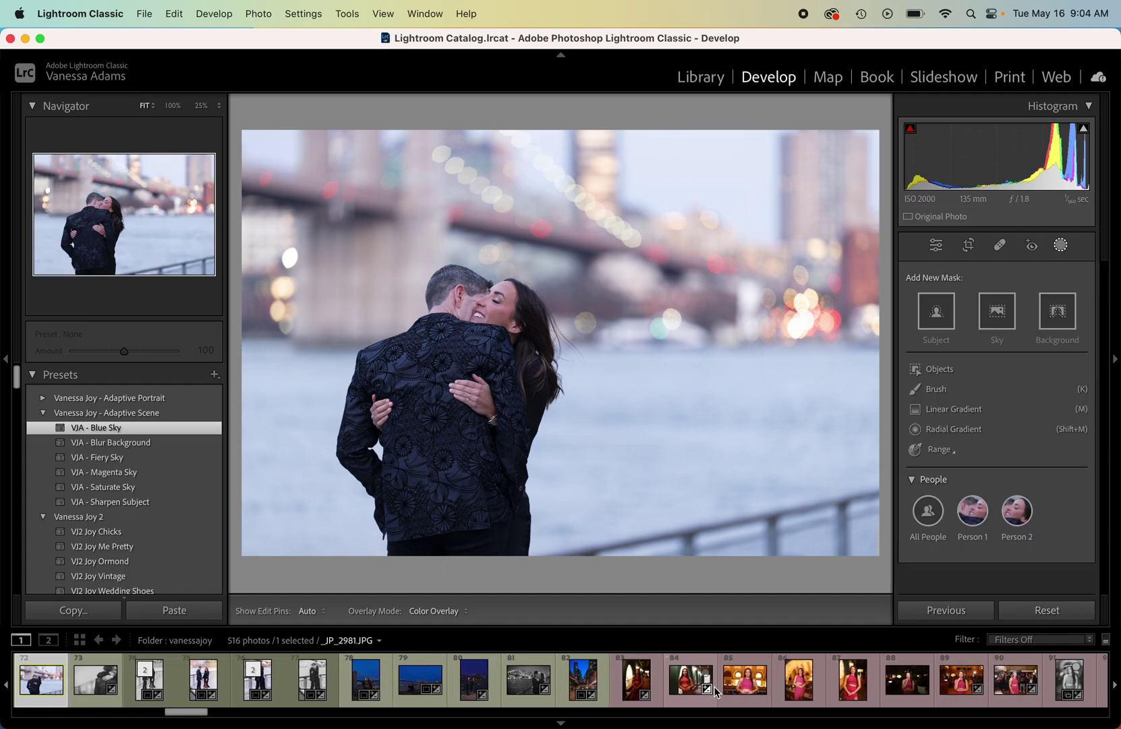
click(737, 691)
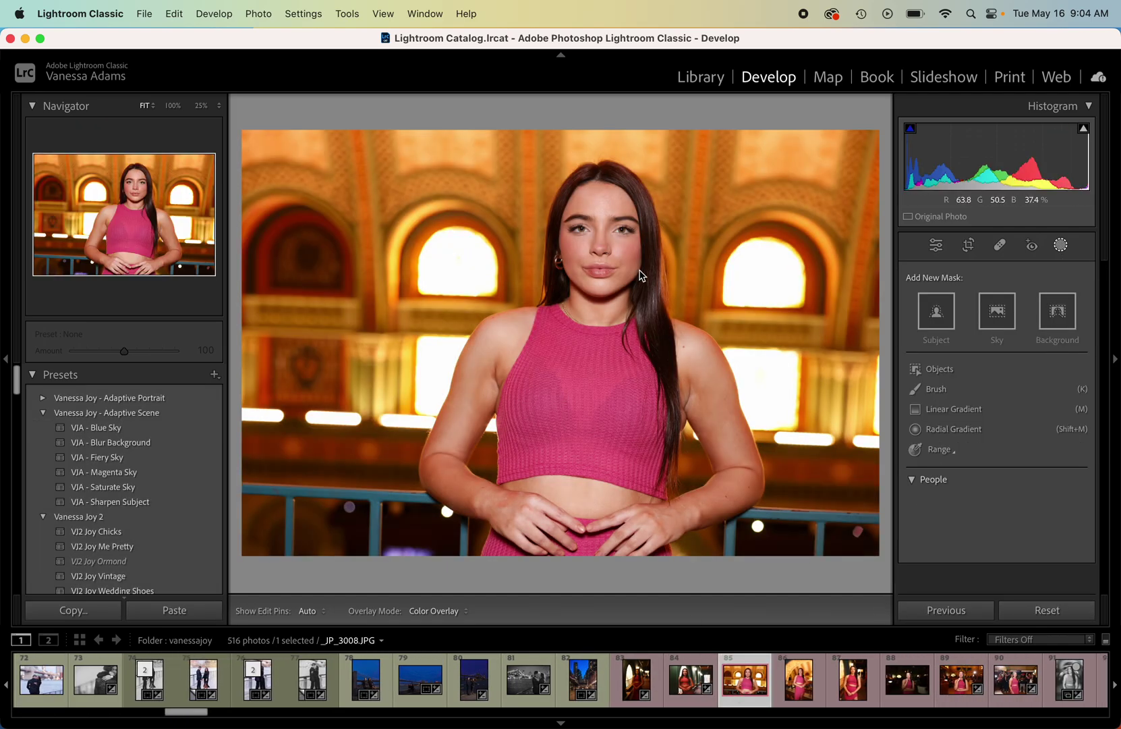
click(45, 399)
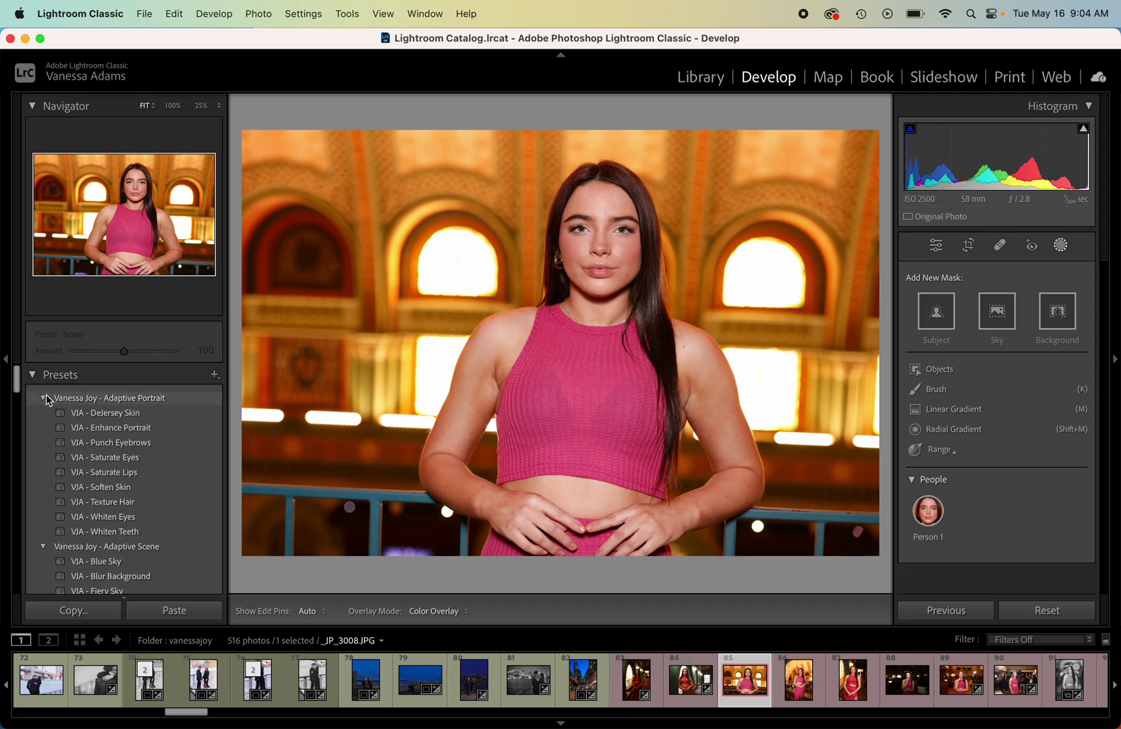
click(116, 427)
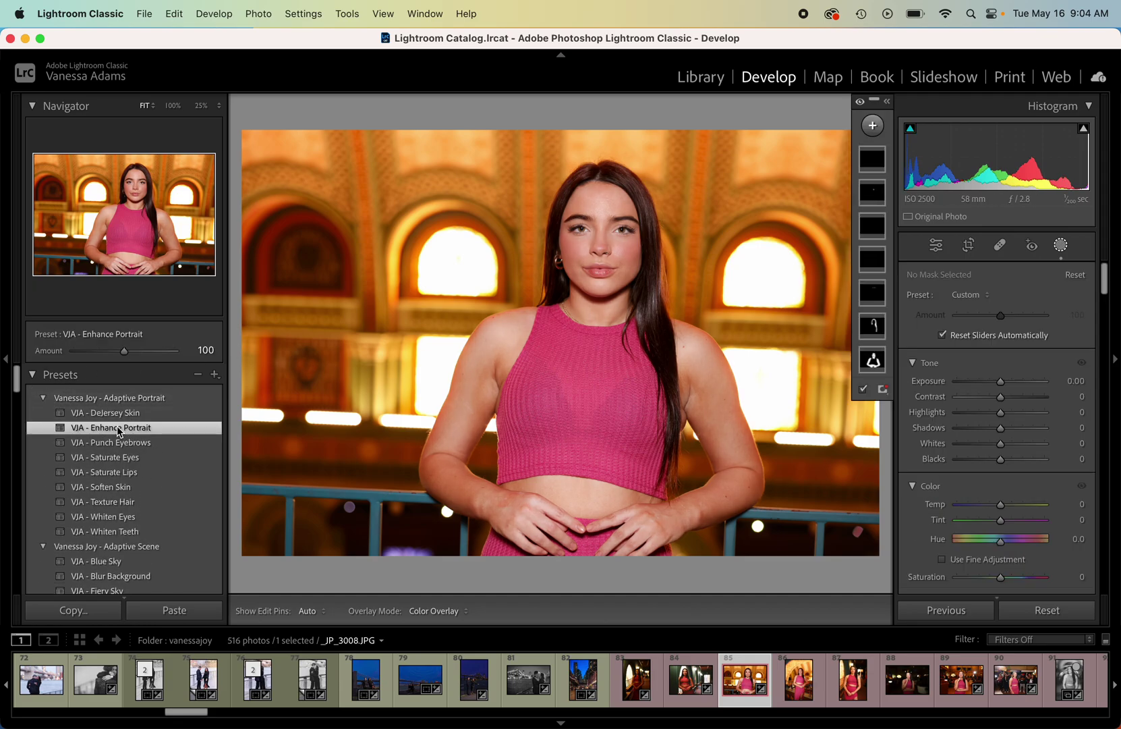
click(180, 352)
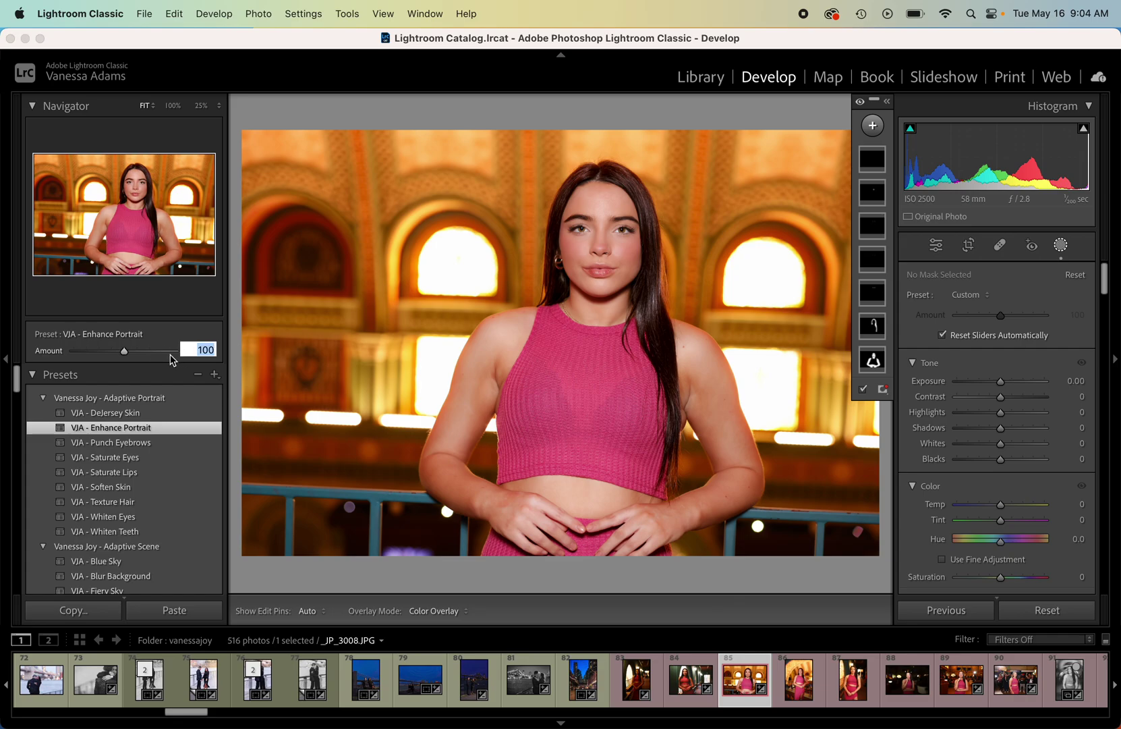
drag(170, 354, 118, 356)
scroll(129, 503, down, 3)
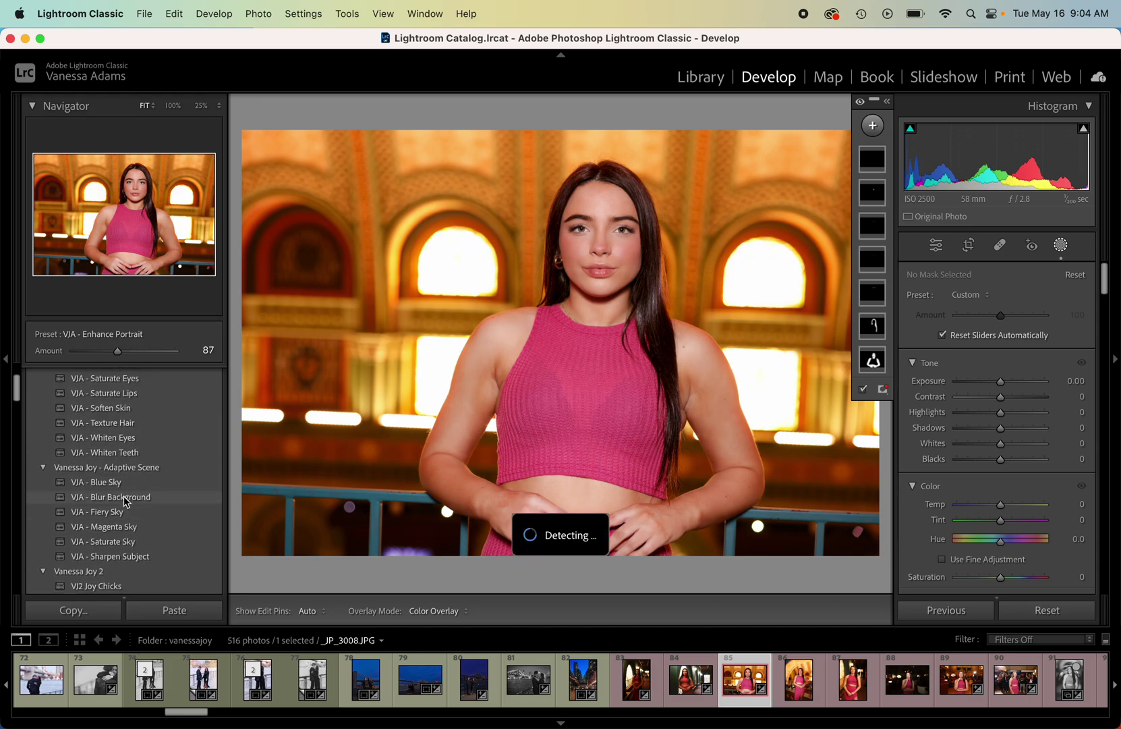
click(125, 499)
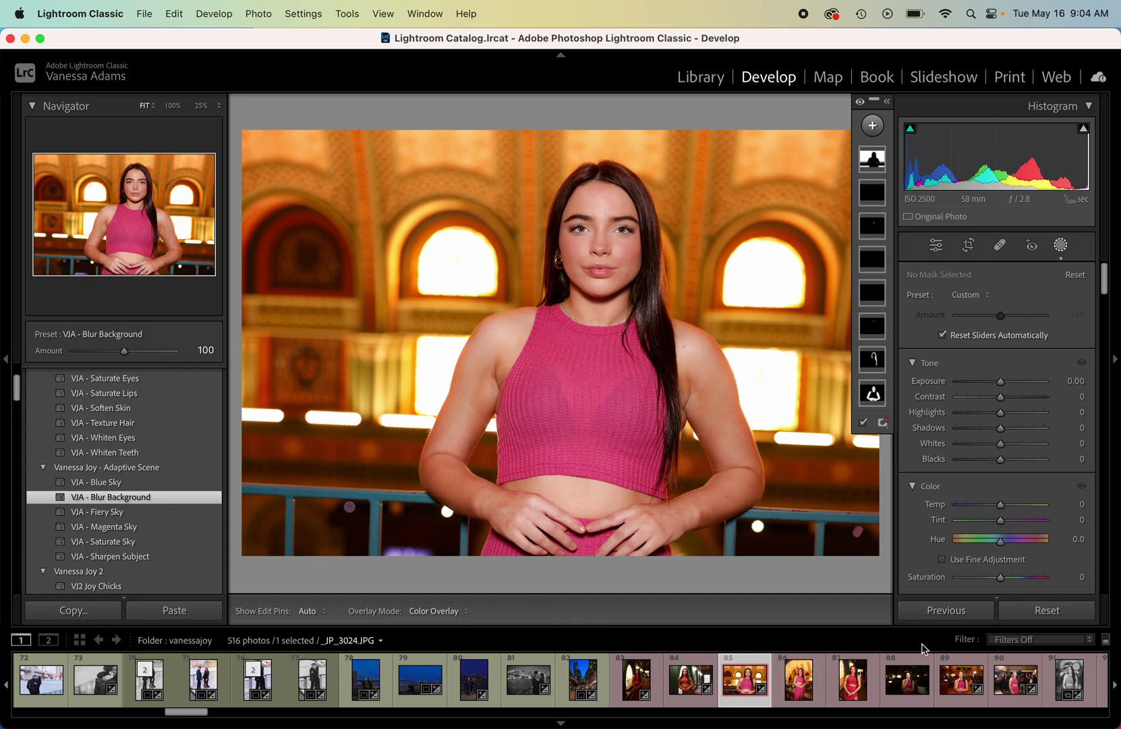
- Synchronize the waist-up portrait's develop settings to the selected portraits 85 through 90
shift+click(1031, 668)
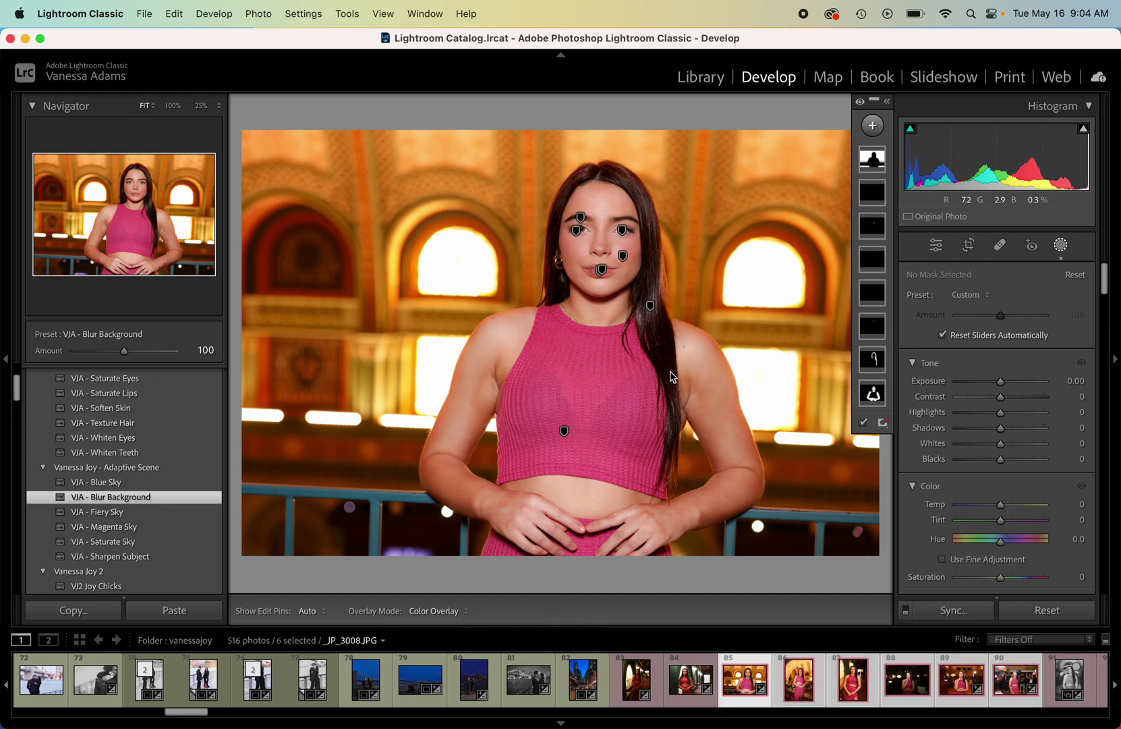
click(973, 612)
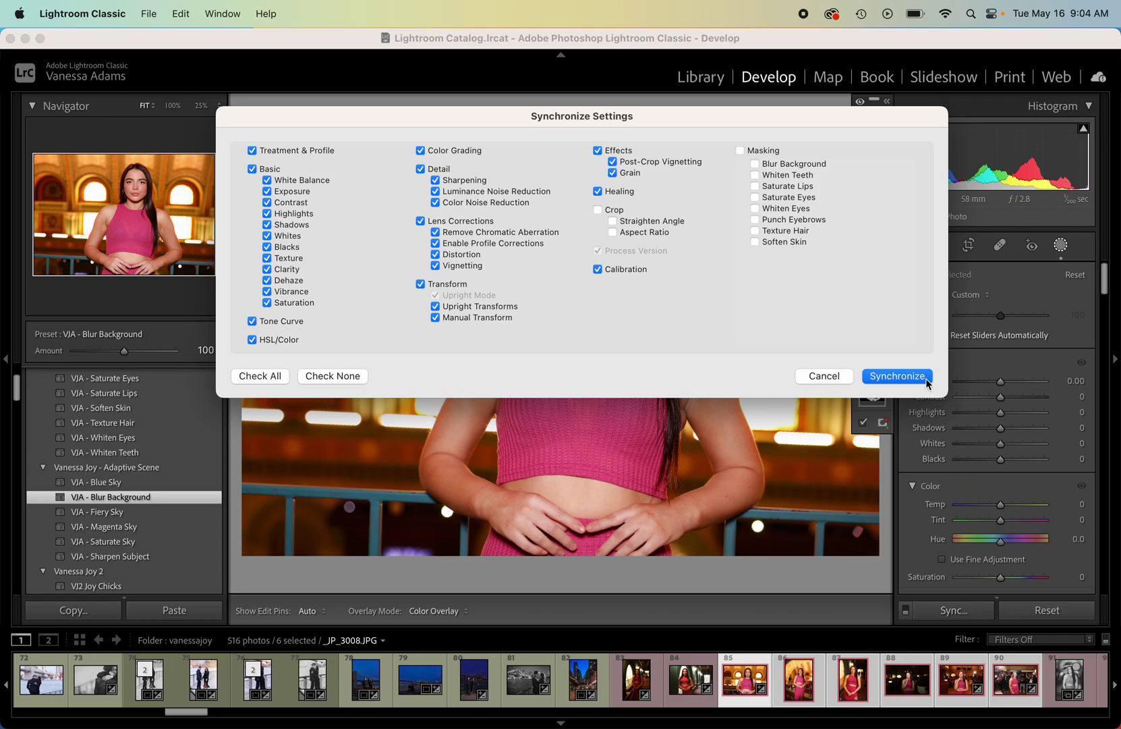
click(897, 375)
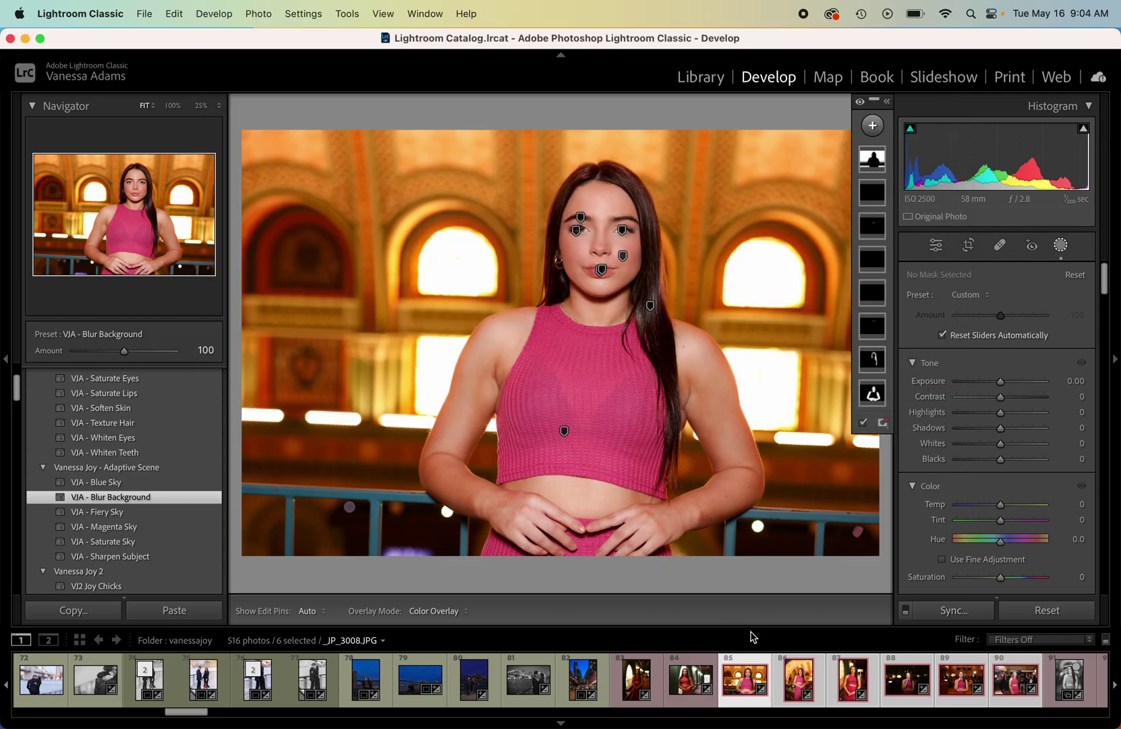
- Check the masks on _JP_3012.JPG, then return to portrait _JP_3008.JPG
click(753, 662)
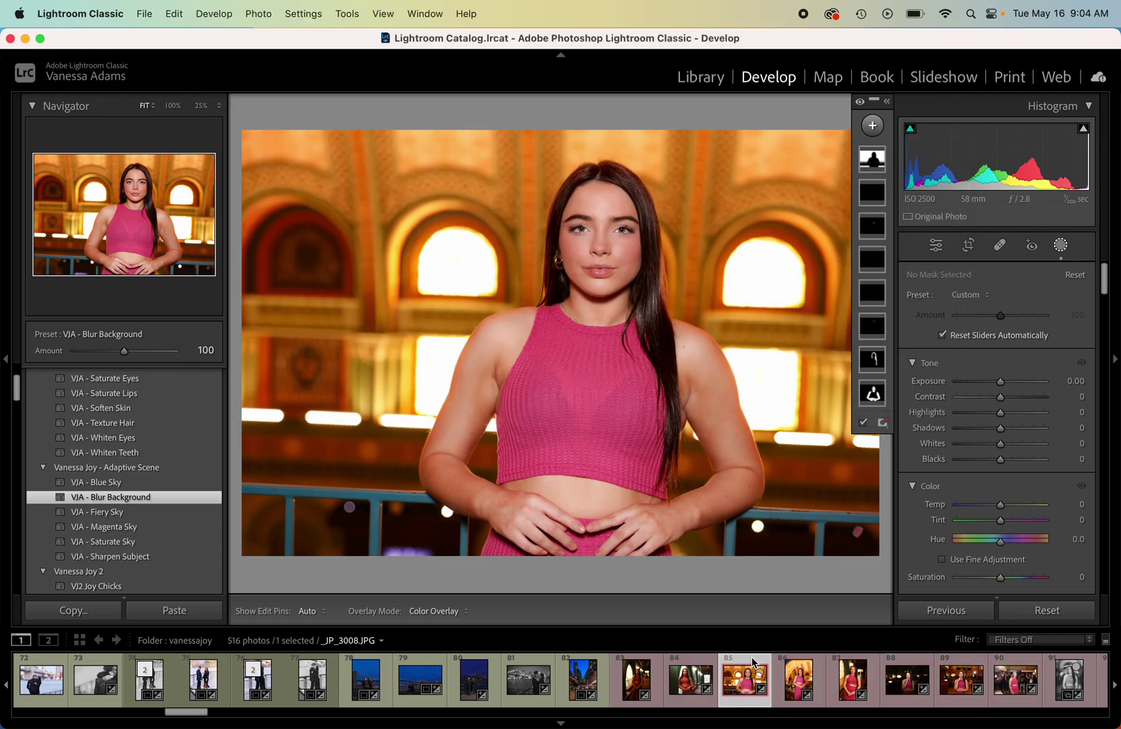
key(Right)
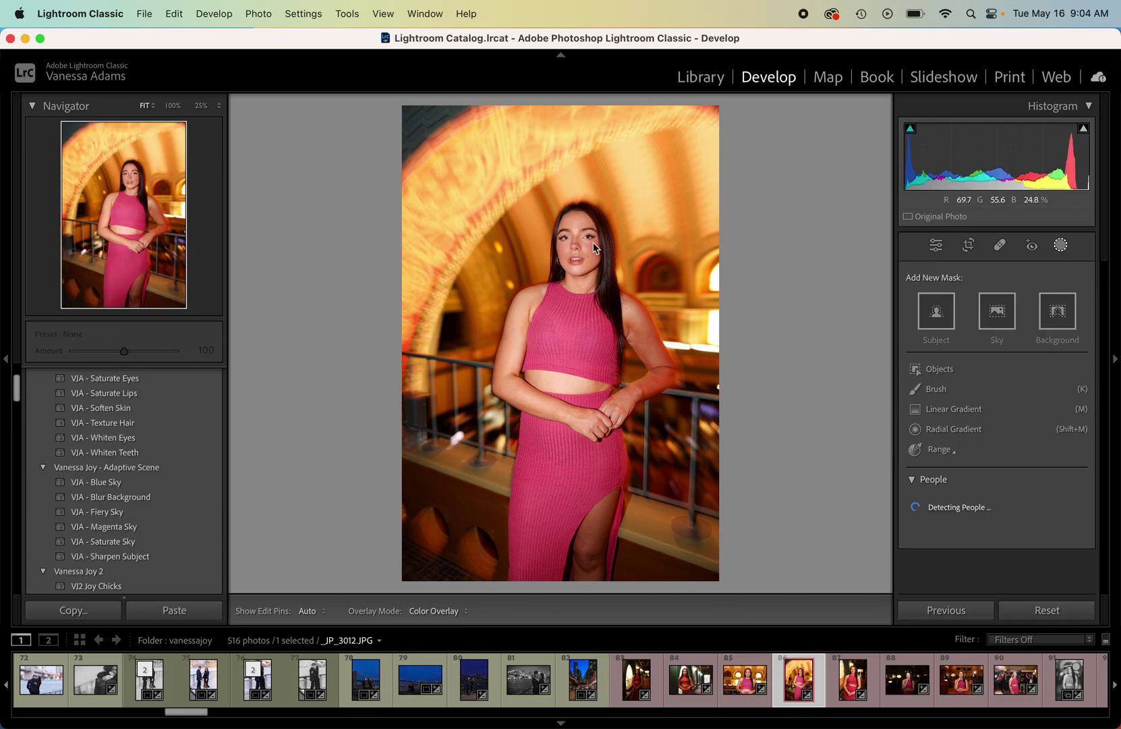
click(1061, 246)
click(1060, 245)
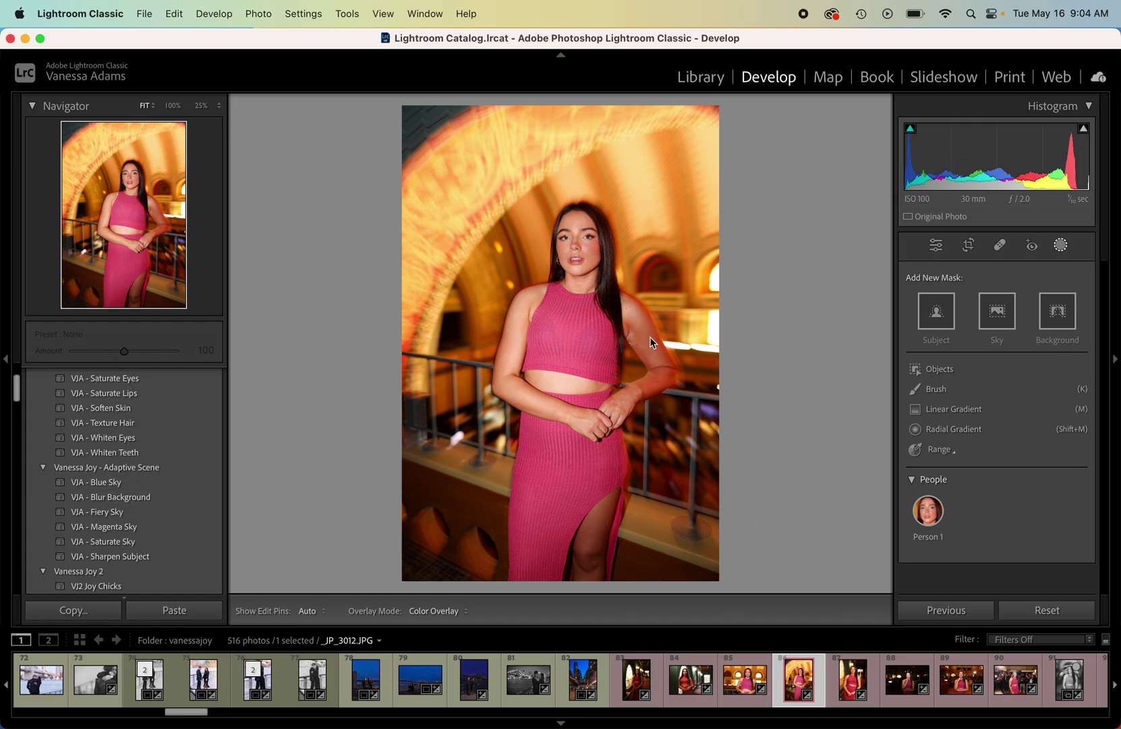
click(1062, 245)
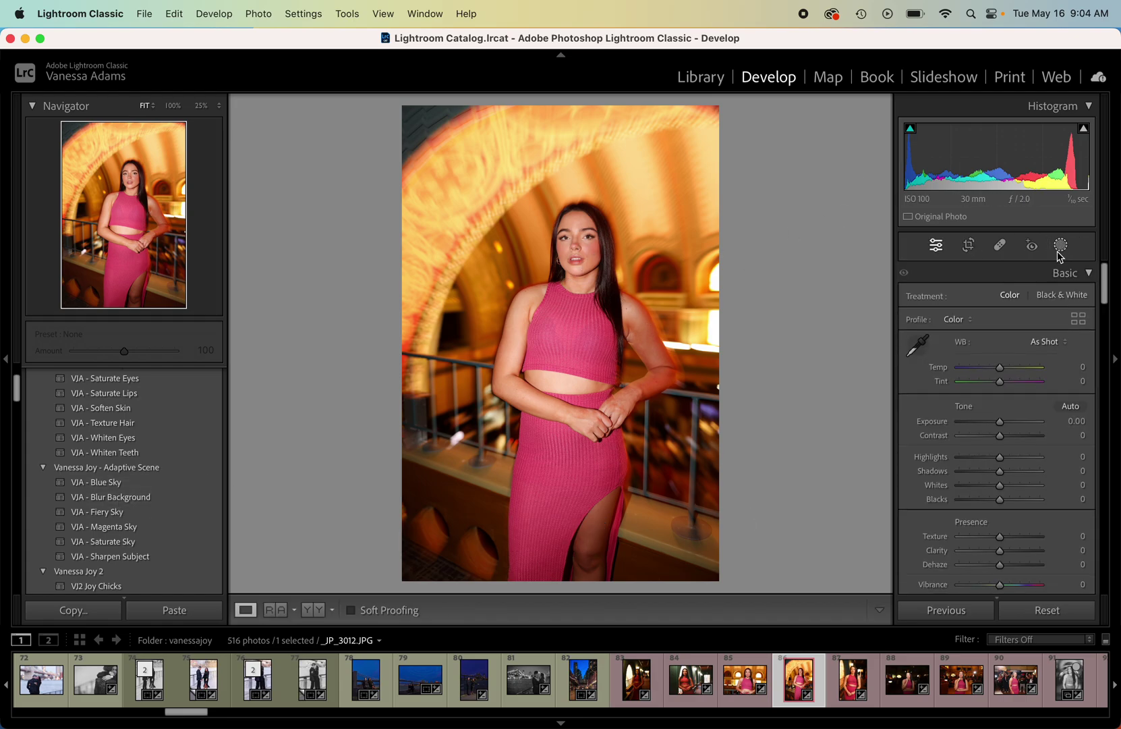
click(751, 659)
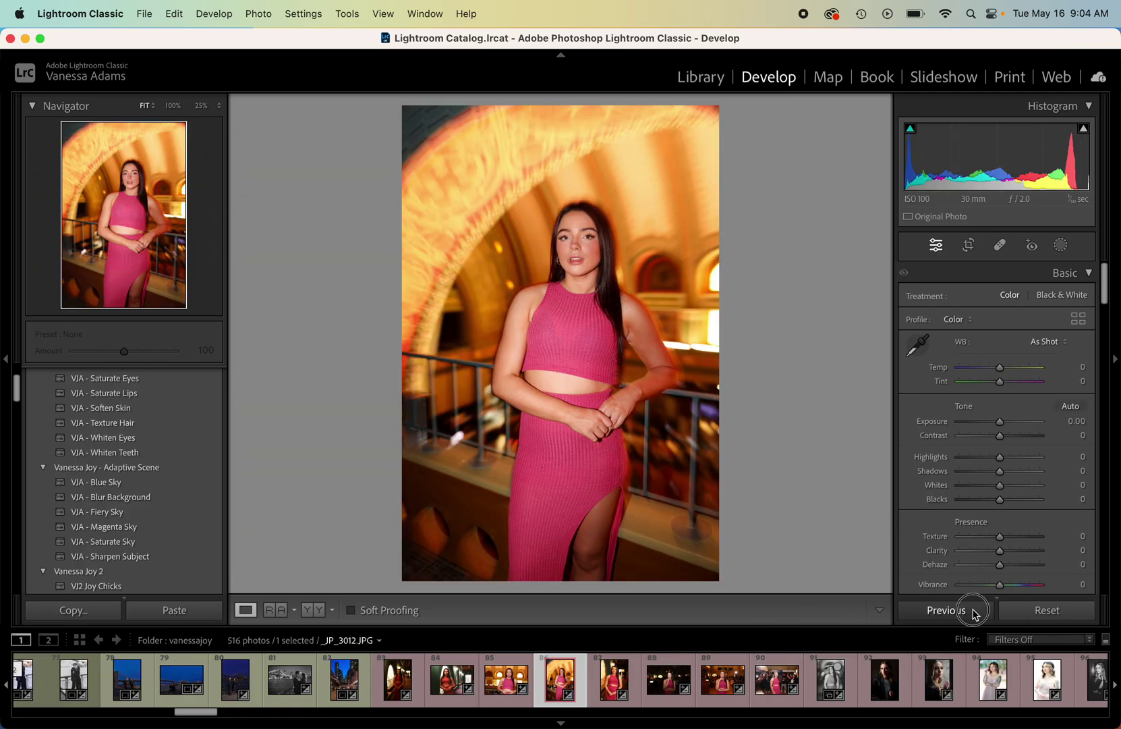
- Paste the previous photo's settings onto the railing portrait, show its masks, and zoom to the face at 33.3%
click(976, 611)
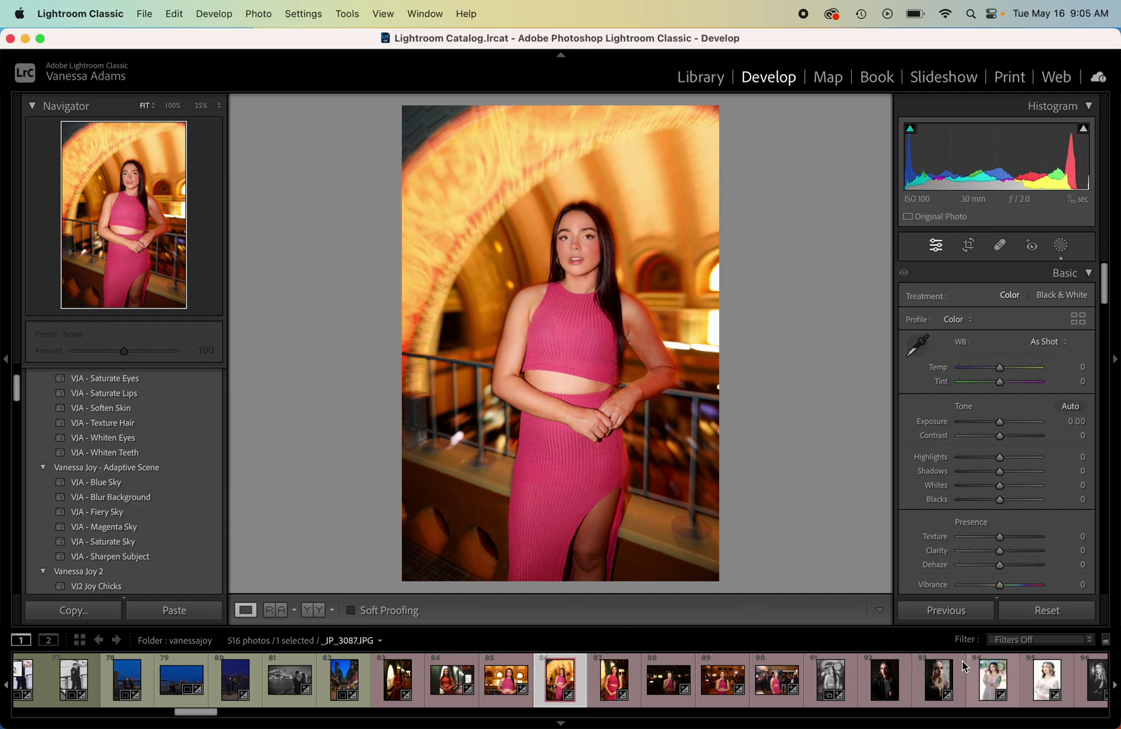
click(1062, 253)
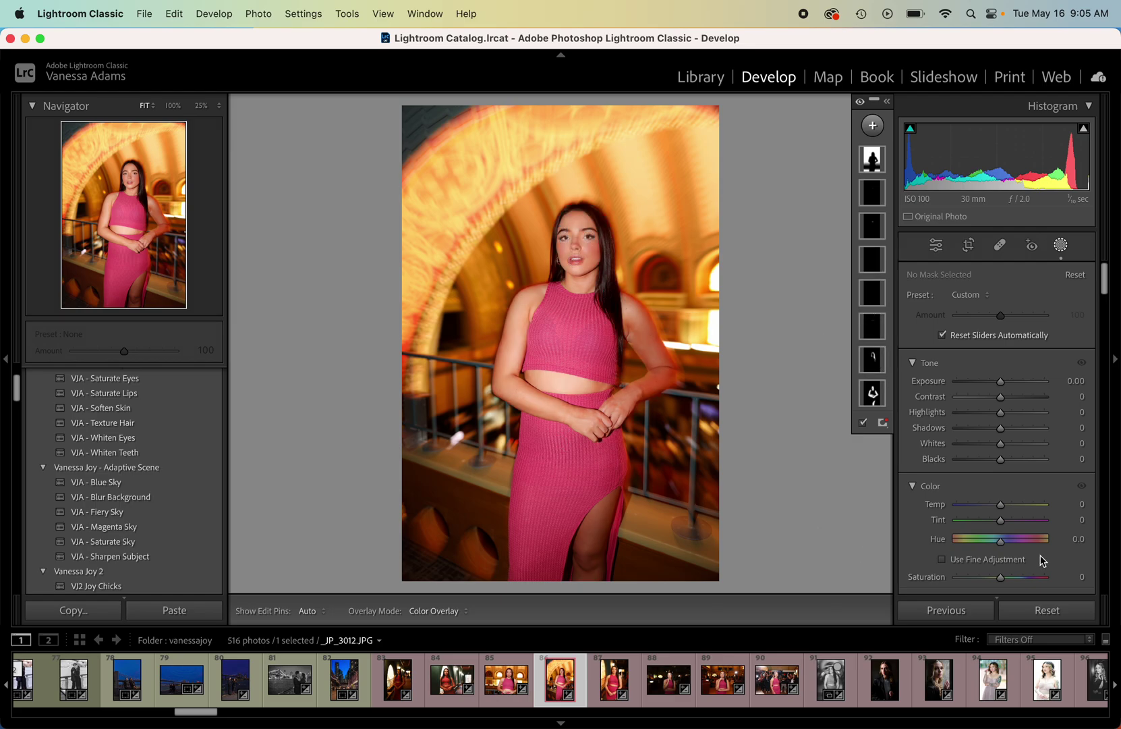
click(570, 261)
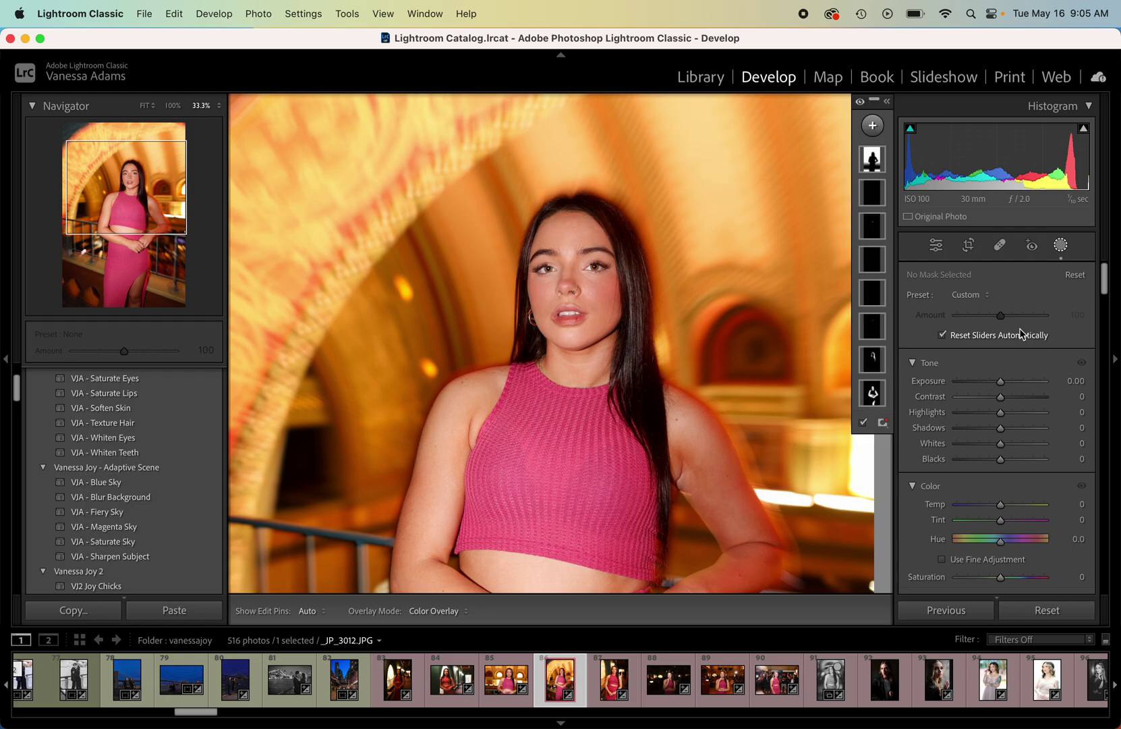
- Compare _JP_3008.JPG before and after its Blur Background edit, then zoom out to 12.5%
click(502, 666)
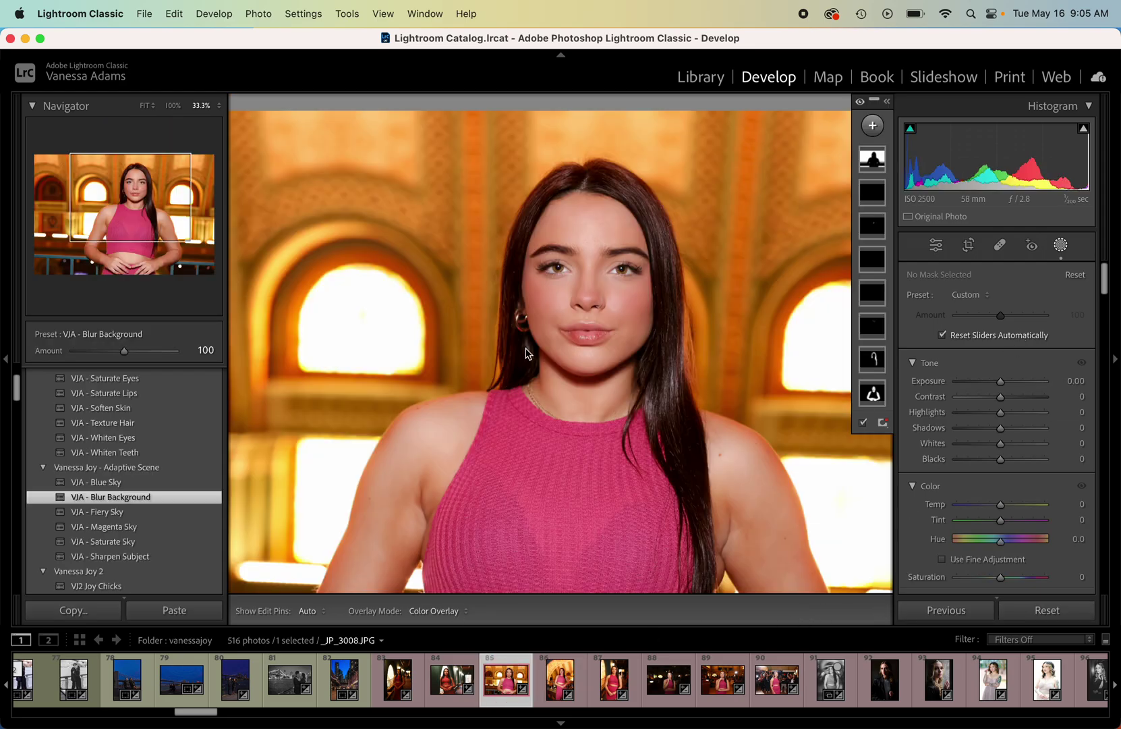
key(backslash)
key(backslash)
key(backslash)
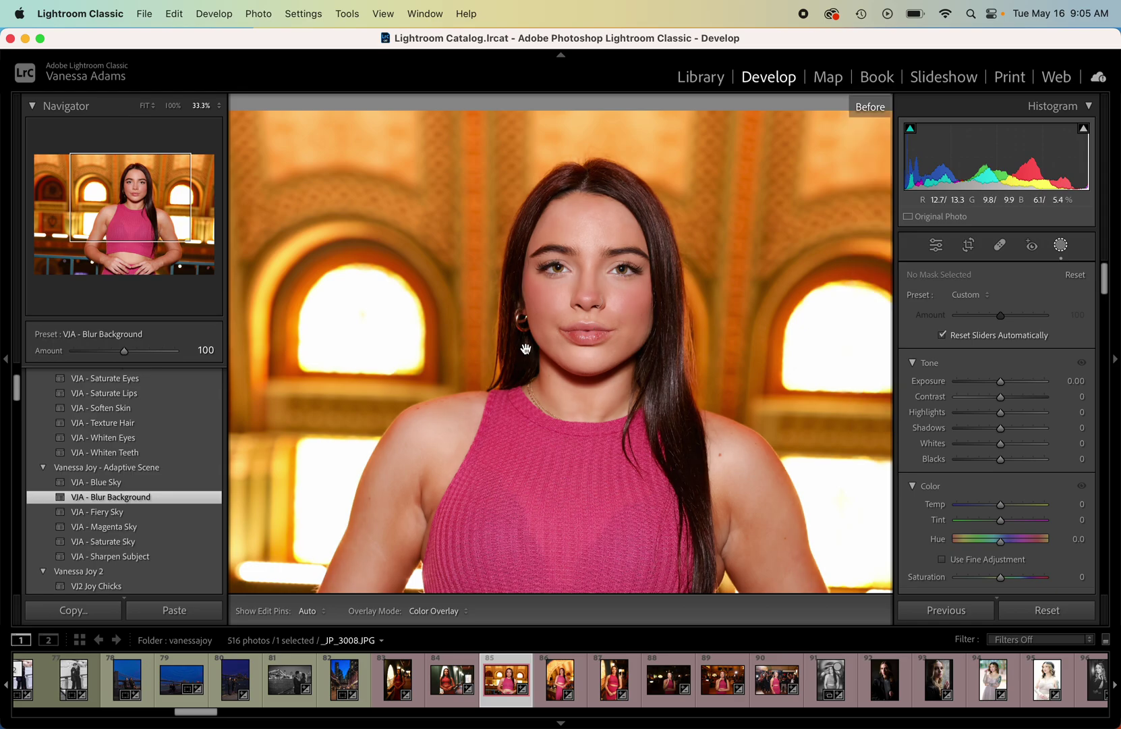
key(backslash)
key(super+minus)
key(super+minus)
key(super+minus)
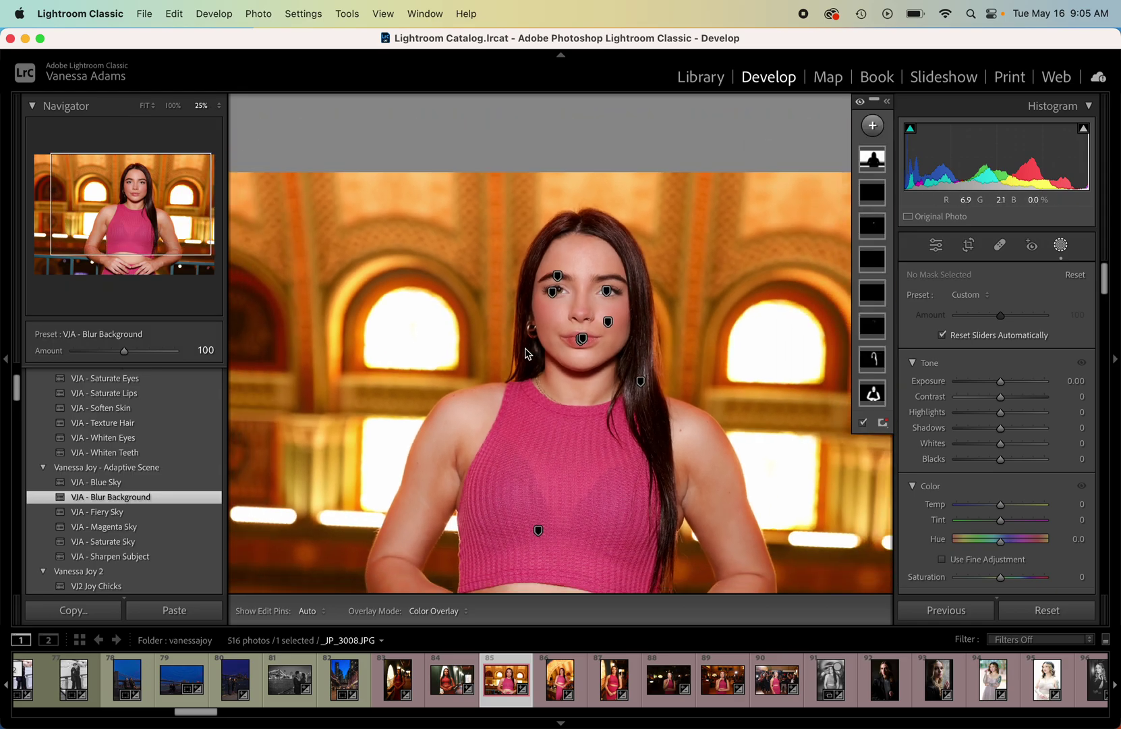